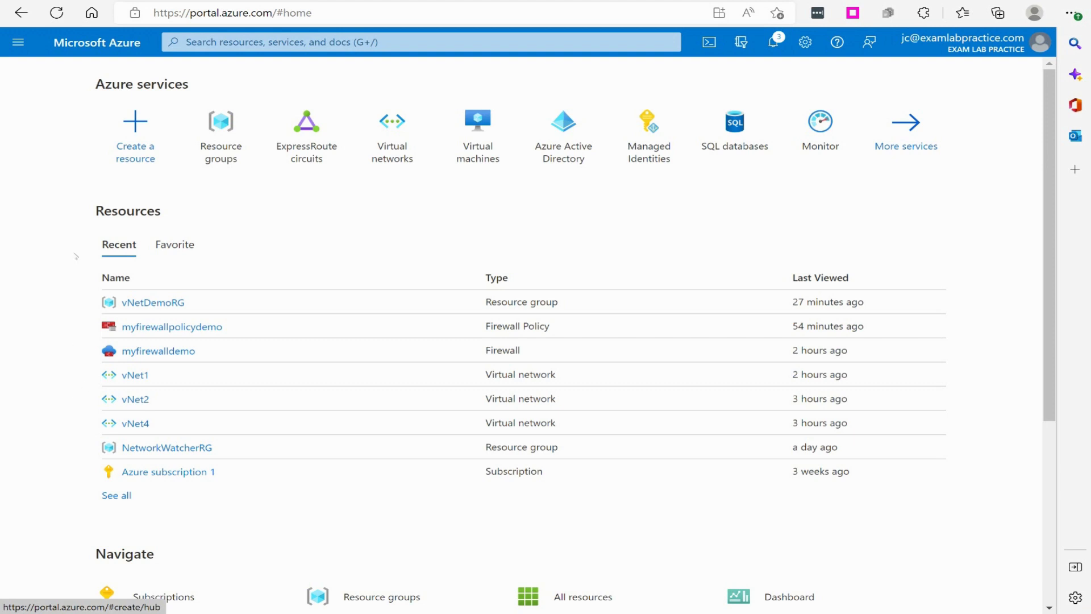
Open the vNetDemoRG resource group from the list of resource groups
{"action": "left_click", "coordinate": [18, 42]}
{"action": "left_click", "coordinate": [81, 215]}
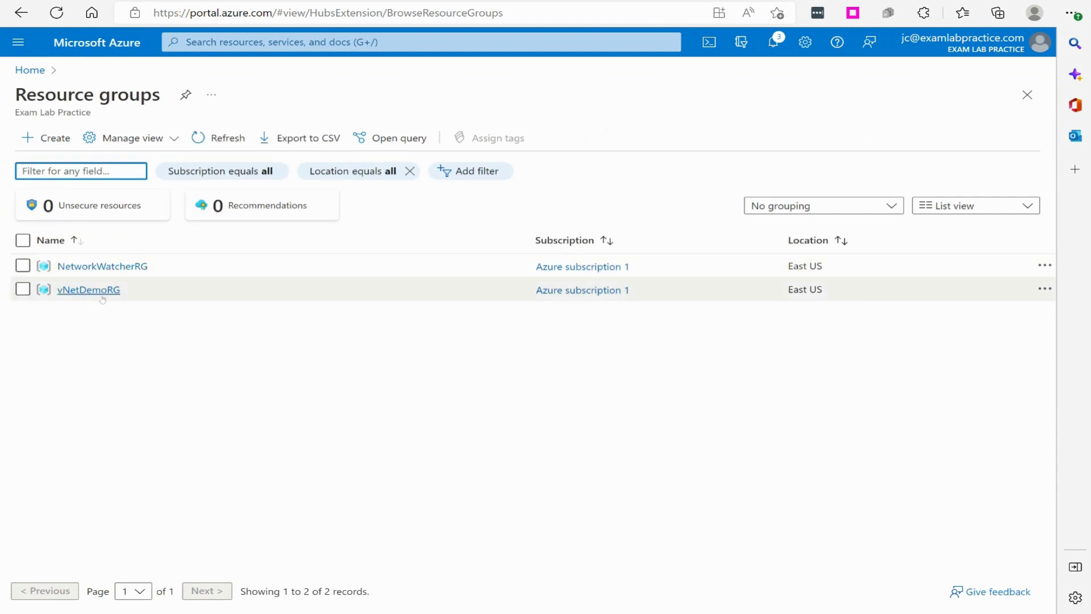
{"action": "left_click", "coordinate": [105, 290]}
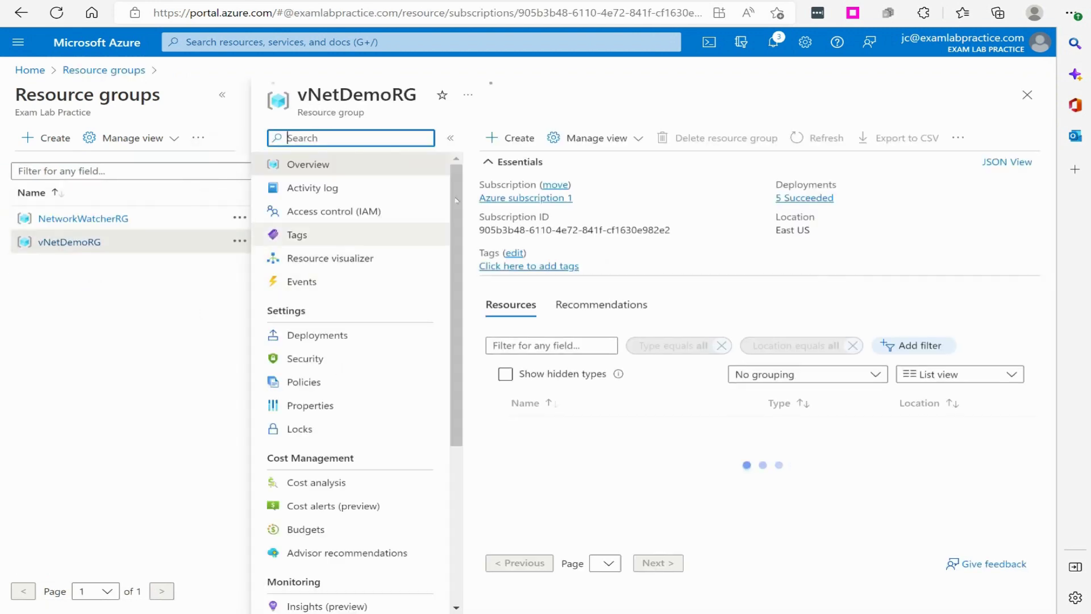
Find Microsoft's Route table in the Marketplace and start creating one in the vNetDemoRG resource group
{"action": "left_click", "coordinate": [513, 138]}
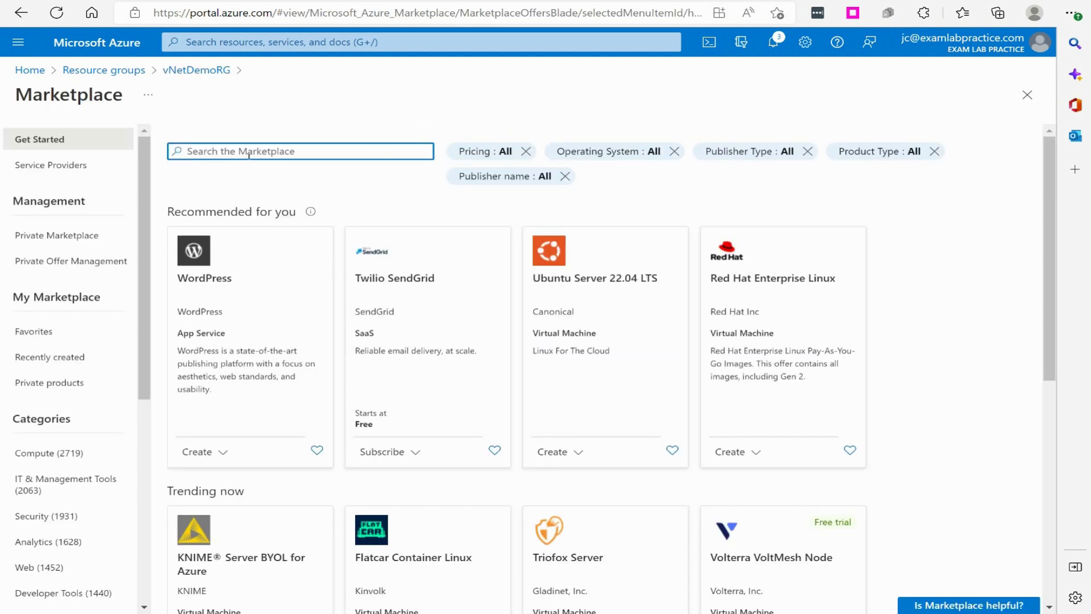
{"action": "type", "text": "route tab"}
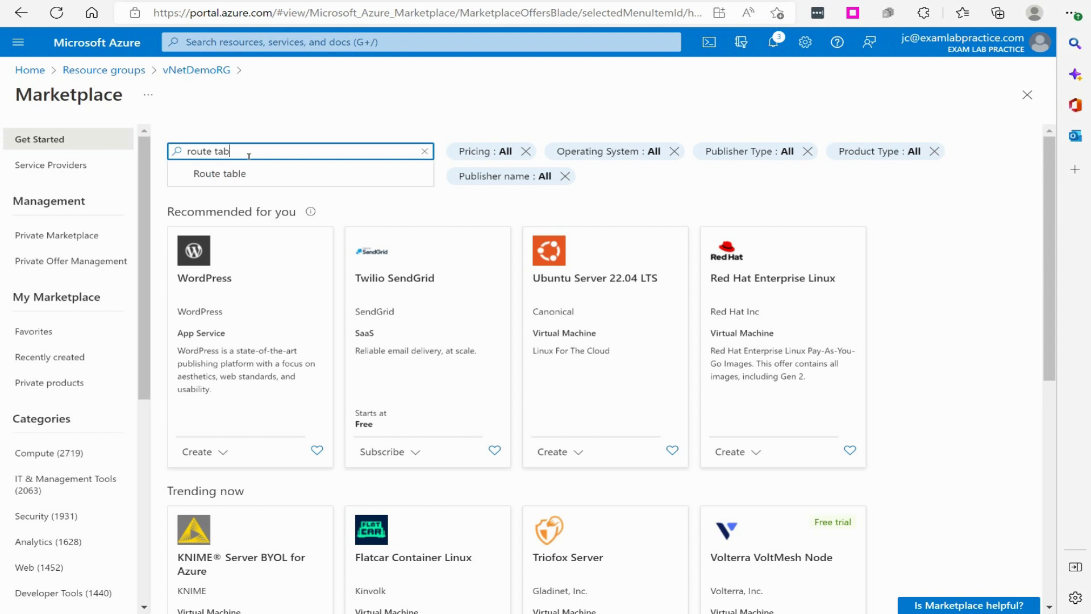
{"action": "left_click", "coordinate": [246, 173]}
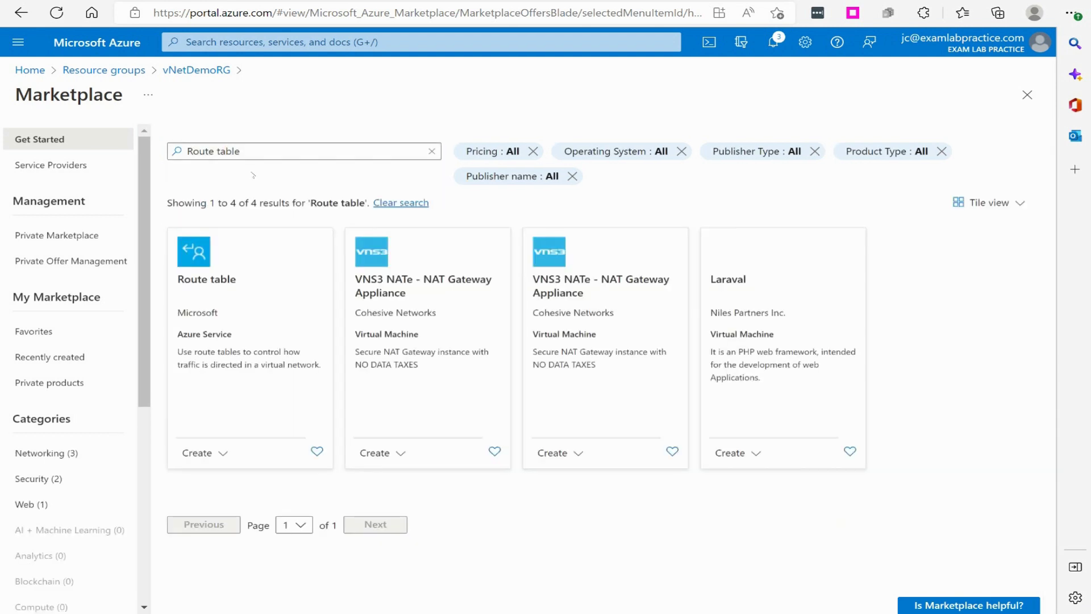
{"action": "left_click", "coordinate": [209, 451]}
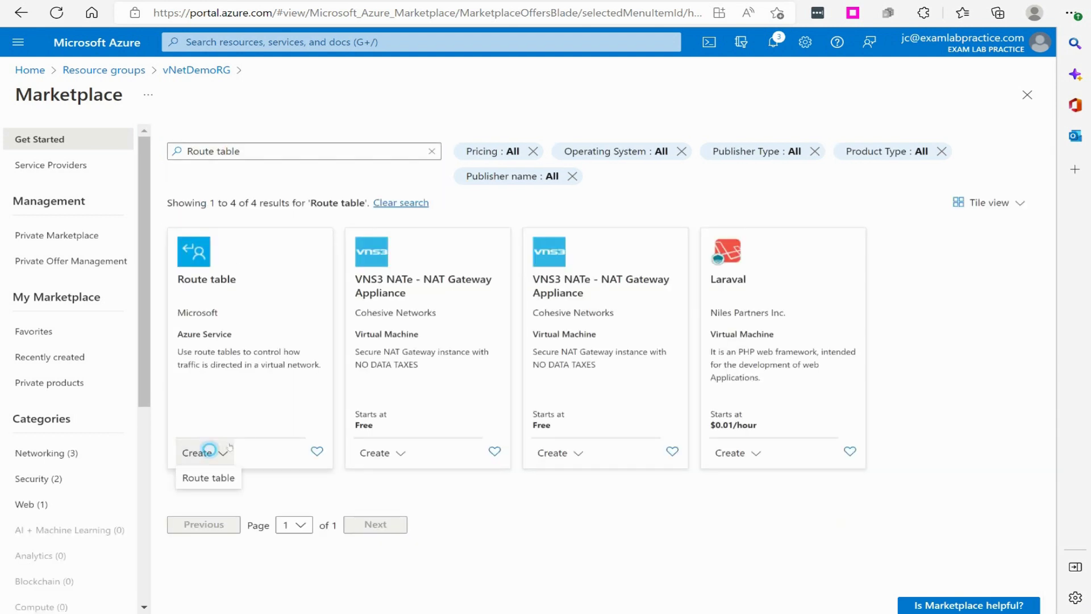
{"action": "left_click", "coordinate": [198, 478]}
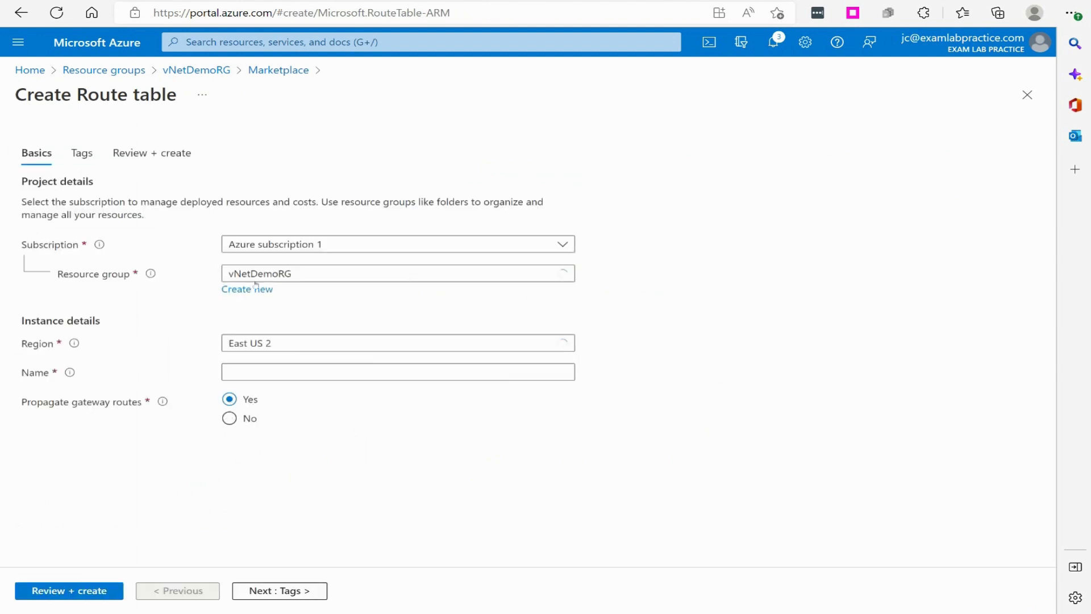
Create the route table in the East US region with the name myFWrouteTable
{"action": "left_click", "coordinate": [248, 343]}
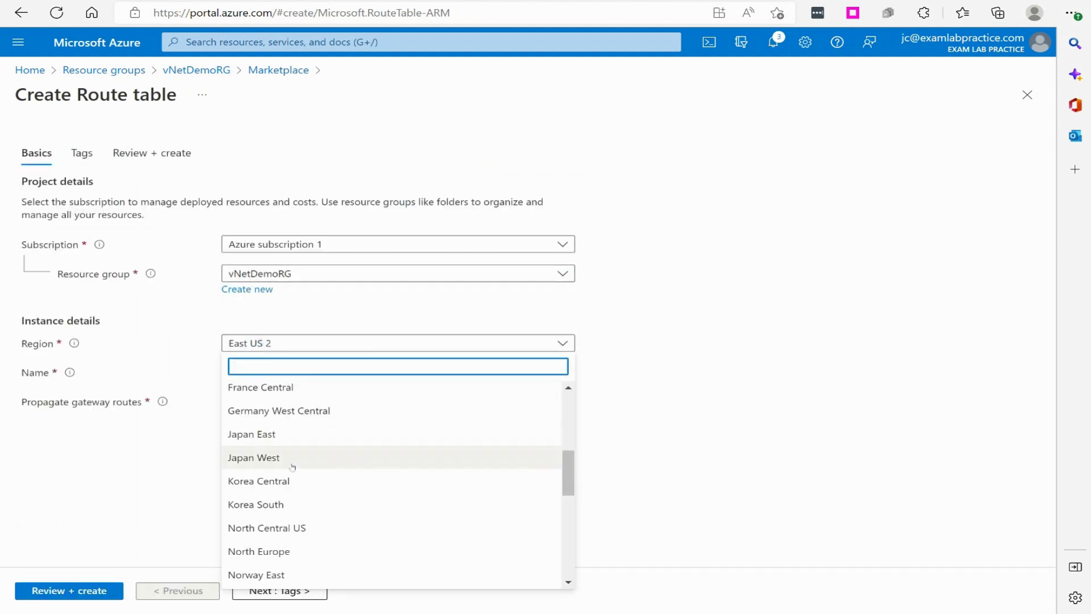
{"action": "scroll", "coordinate": [301, 517], "scroll_direction": "down", "scroll_amount": 4}
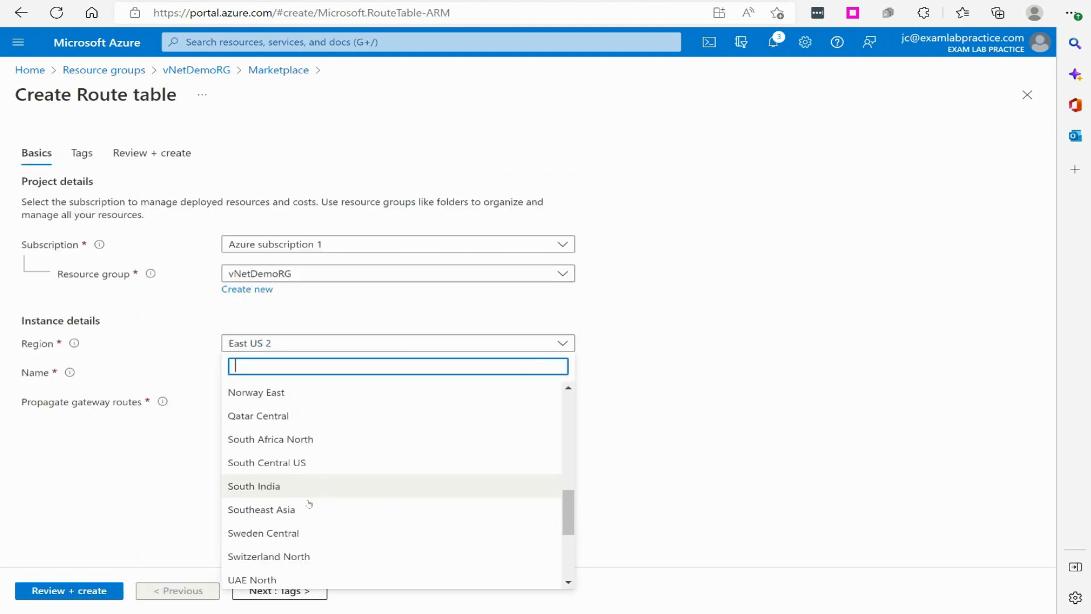
{"action": "scroll", "coordinate": [315, 500], "scroll_direction": "up", "scroll_amount": 6}
{"action": "scroll", "coordinate": [306, 511], "scroll_direction": "up", "scroll_amount": 1}
{"action": "left_click", "coordinate": [288, 526]}
{"action": "left_click", "coordinate": [287, 371]}
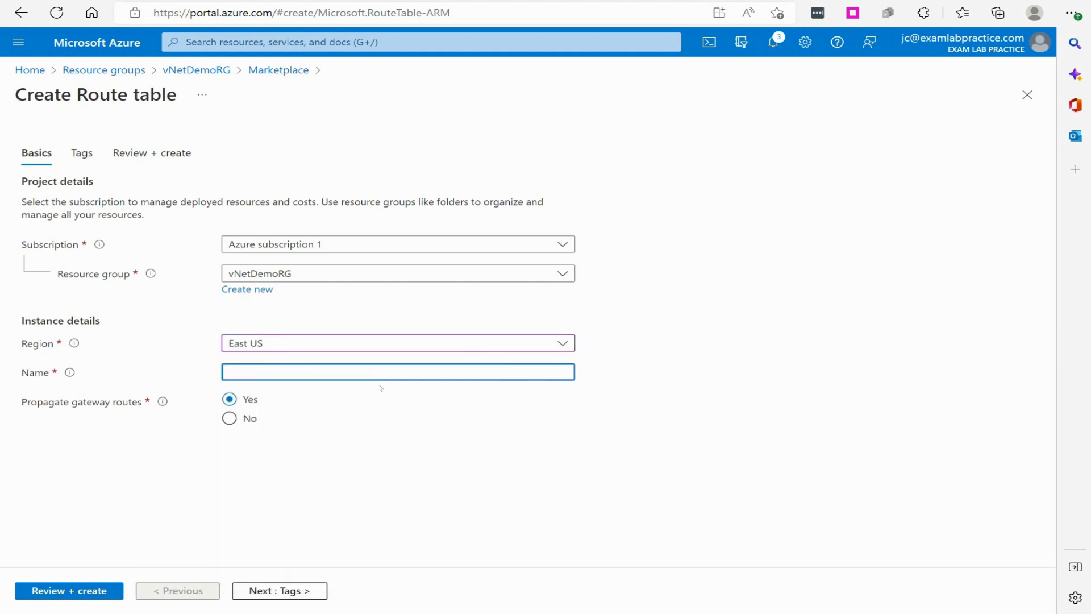
{"action": "type", "text": "myFWrouteTable"}
{"action": "left_click", "coordinate": [78, 588]}
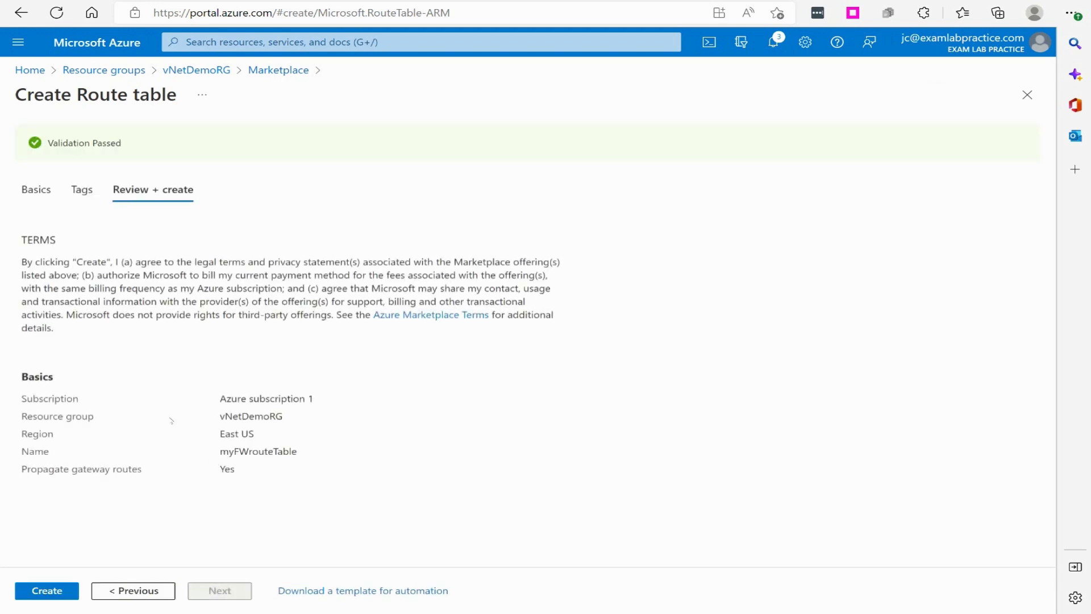
{"action": "left_click", "coordinate": [68, 591]}
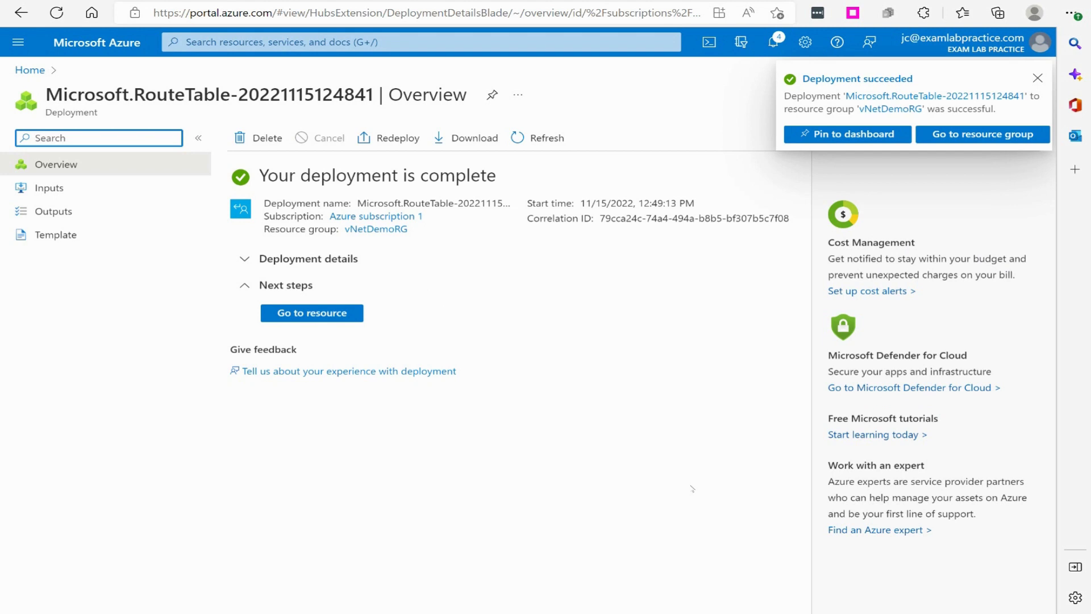
Open the deployed route table's routes and start a new route named RouteThroughFW
{"action": "left_click", "coordinate": [291, 311]}
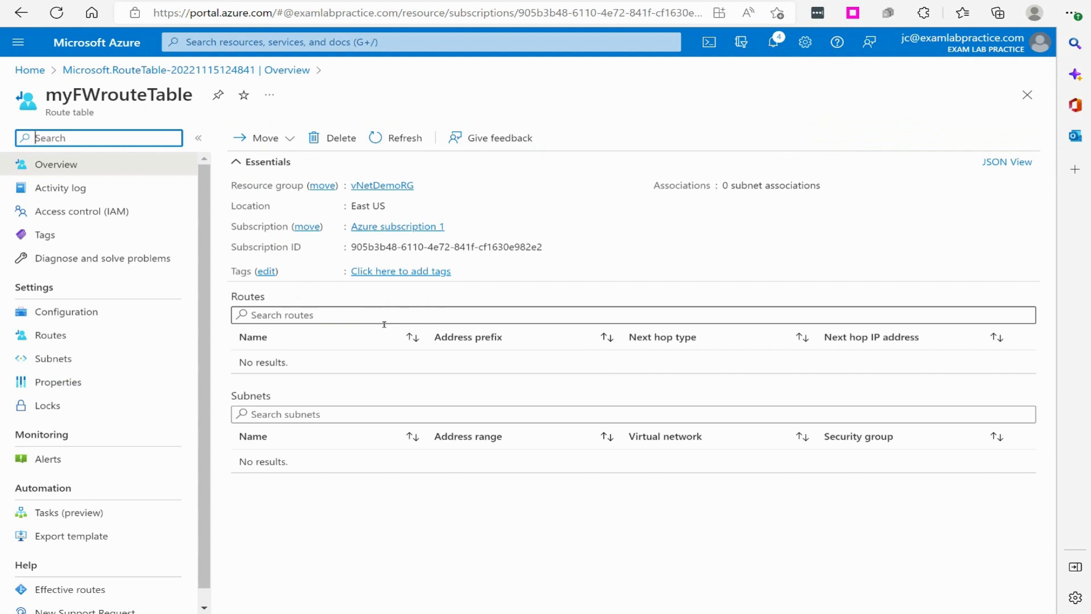
{"action": "left_click", "coordinate": [65, 335]}
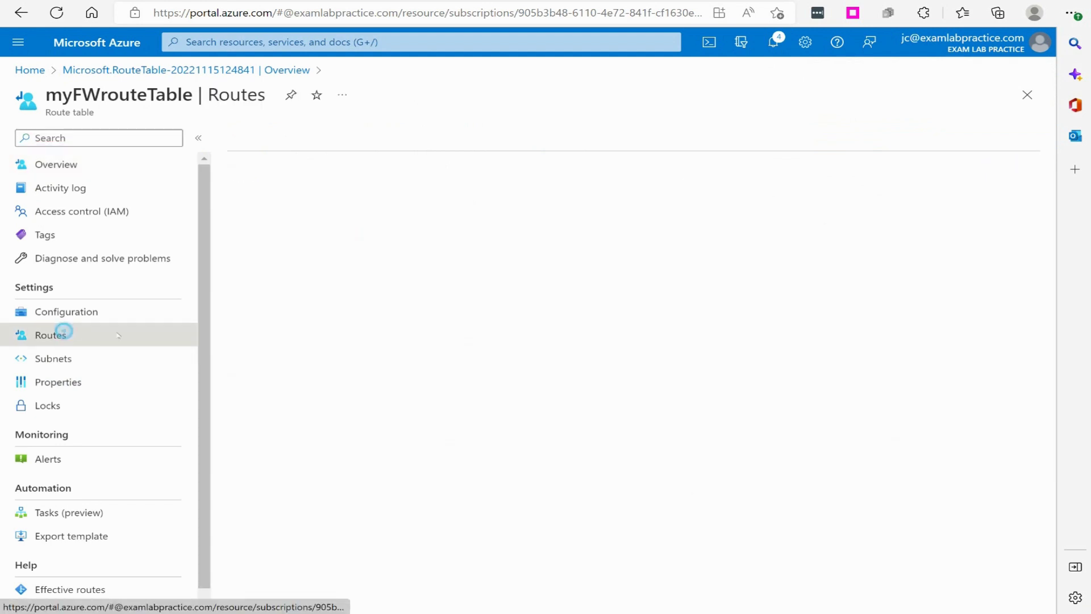
{"action": "left_click", "coordinate": [511, 485]}
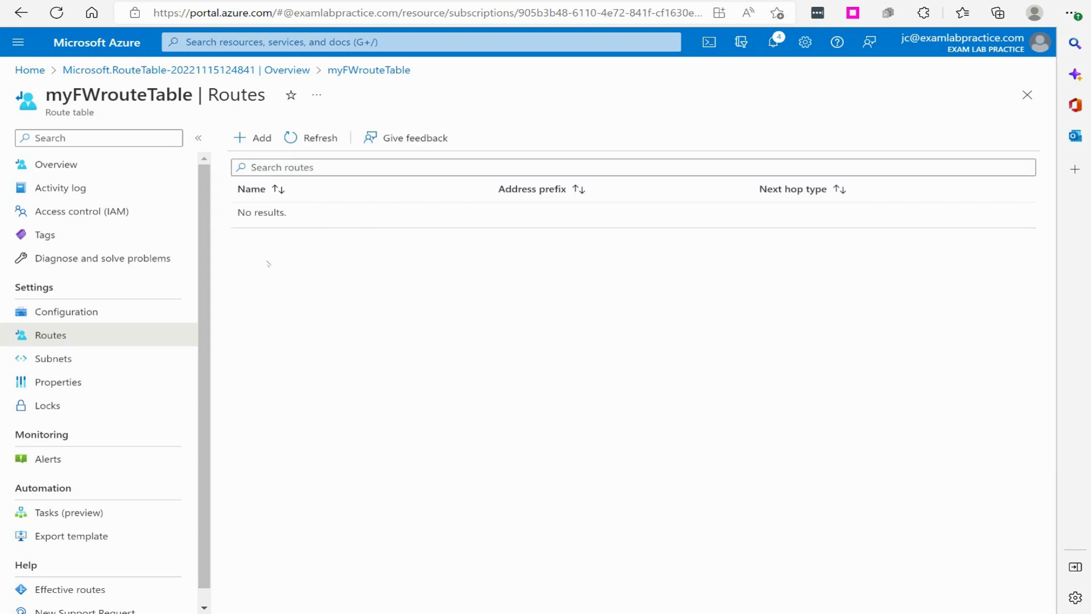
{"action": "left_click", "coordinate": [254, 138]}
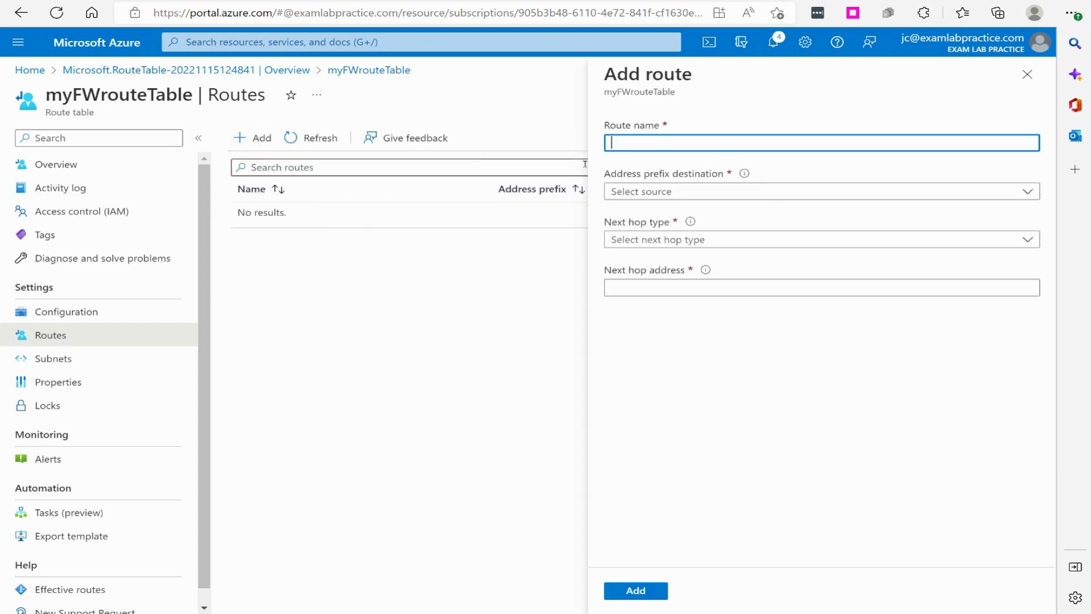
{"action": "type", "text": "R"}
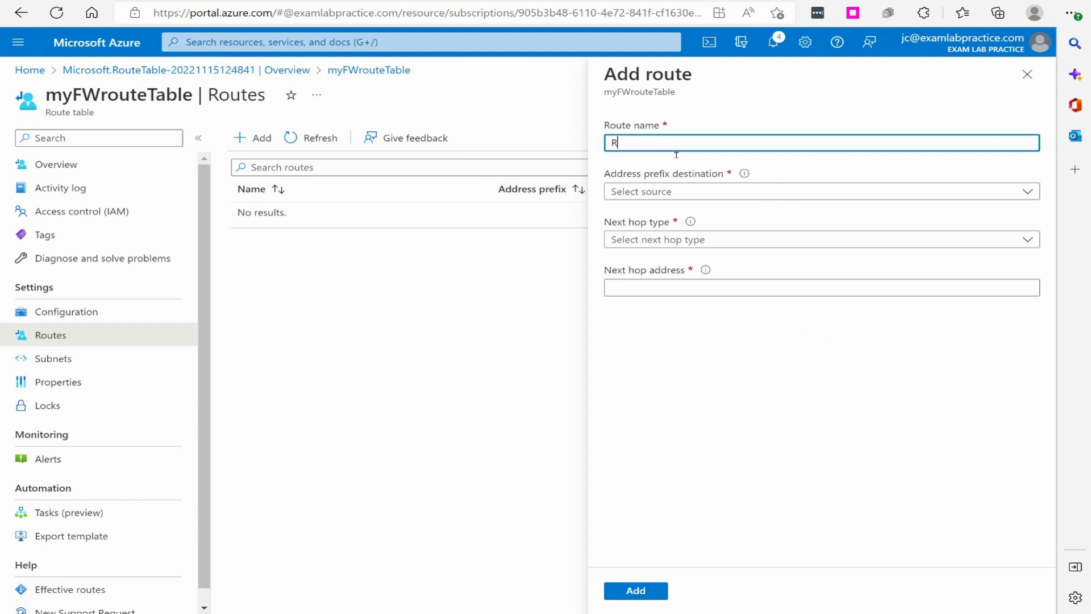
{"action": "type", "text": "outeThroughFW"}
Set the route's destination to IP Addresses with range 10.0.0.0/8 and its next hop type to Virtual appliance
{"action": "left_click", "coordinate": [659, 192]}
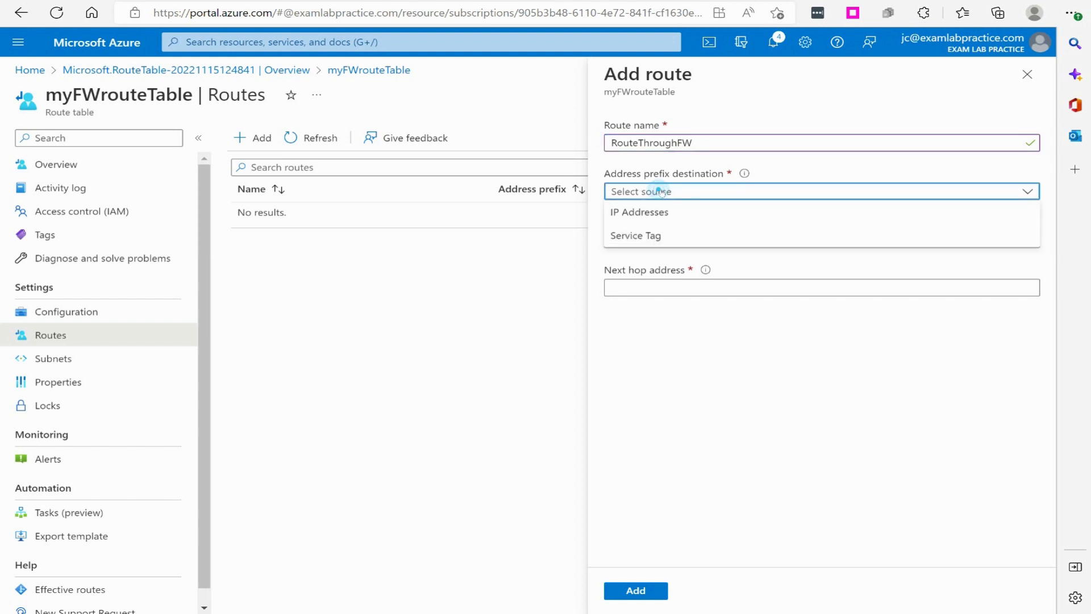
{"action": "left_click", "coordinate": [634, 211]}
{"action": "left_click", "coordinate": [740, 239]}
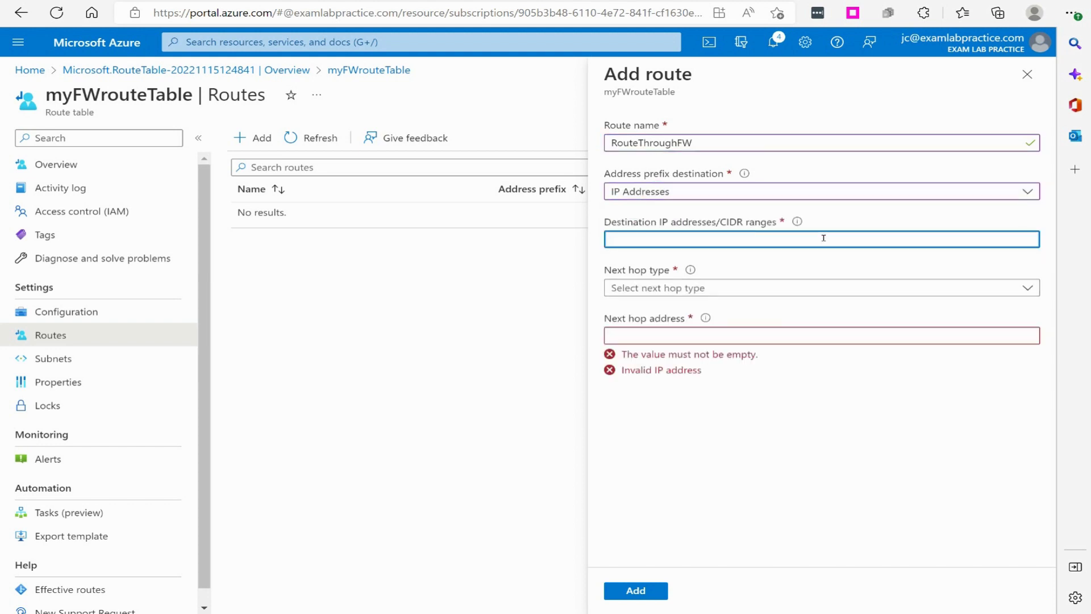
{"action": "type", "text": "10."}
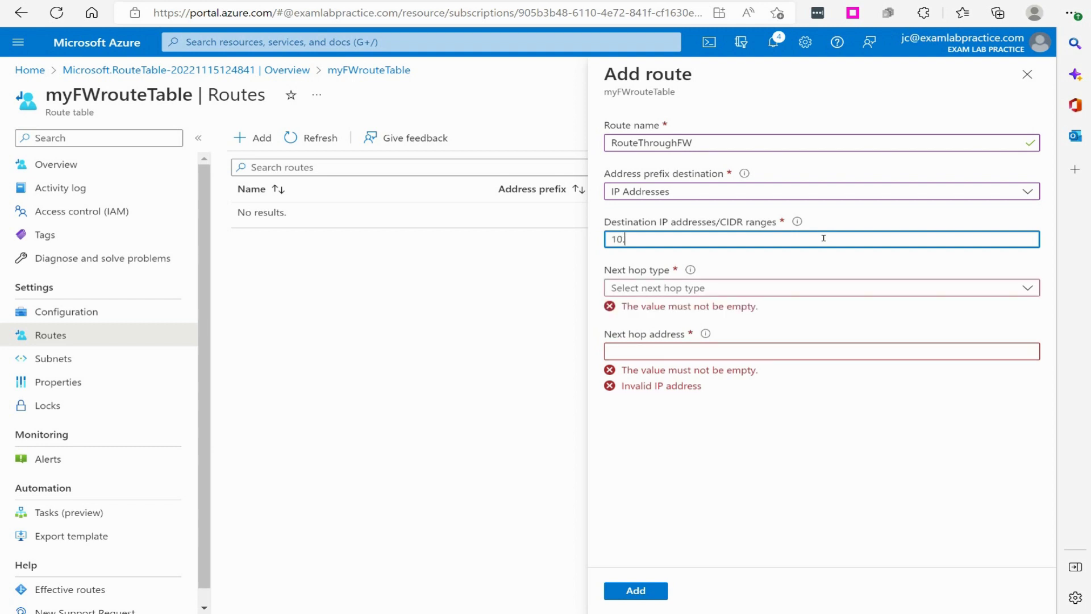
{"action": "type", "text": "0.0.0/8"}
{"action": "left_click", "coordinate": [641, 288]}
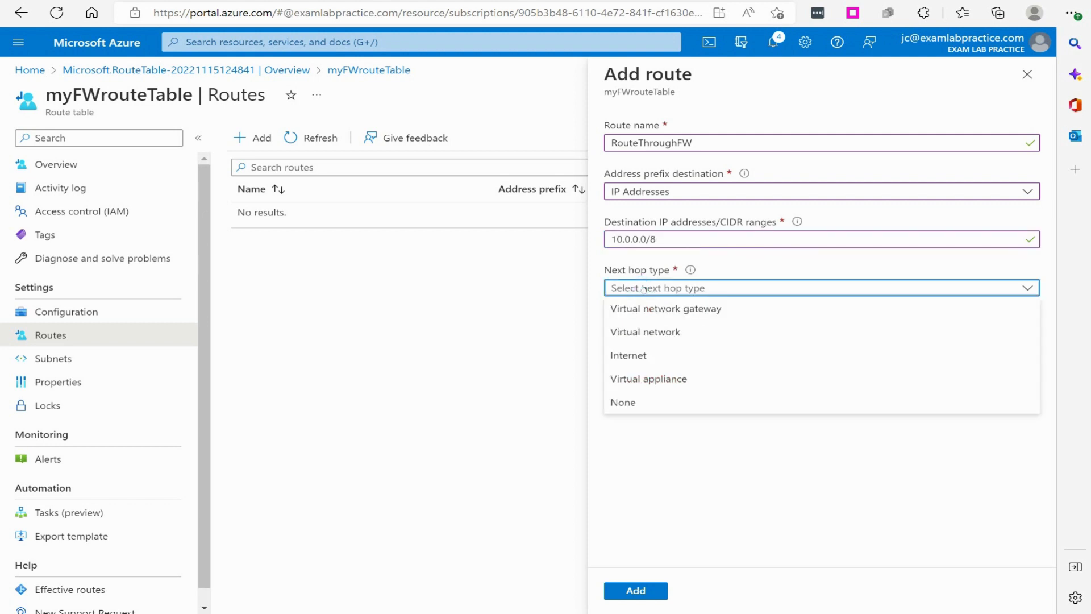
{"action": "left_click", "coordinate": [662, 380]}
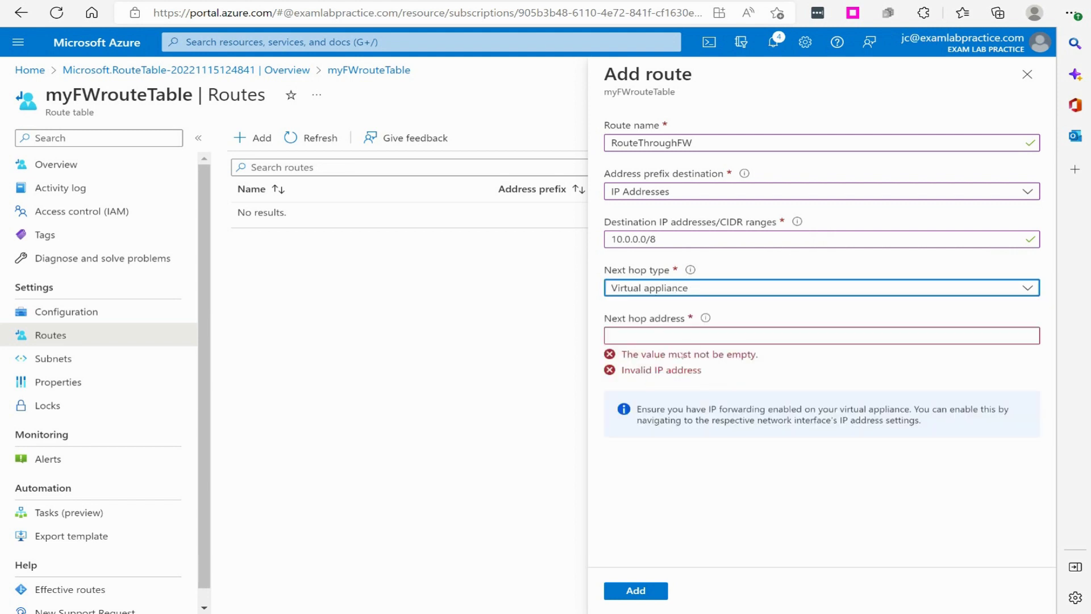
In a new portal tab, open the myfirewalldemo firewall in vNetDemoRG and copy its private IP address
{"action": "left_click", "coordinate": [659, 335]}
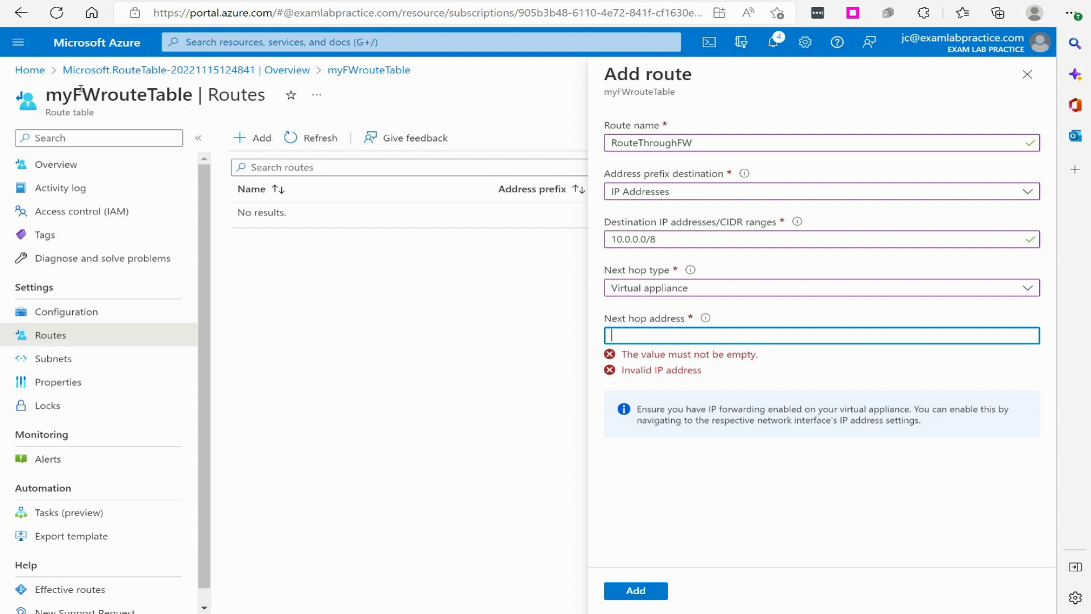
{"action": "right_click", "coordinate": [41, 72]}
{"action": "left_click", "coordinate": [73, 83]}
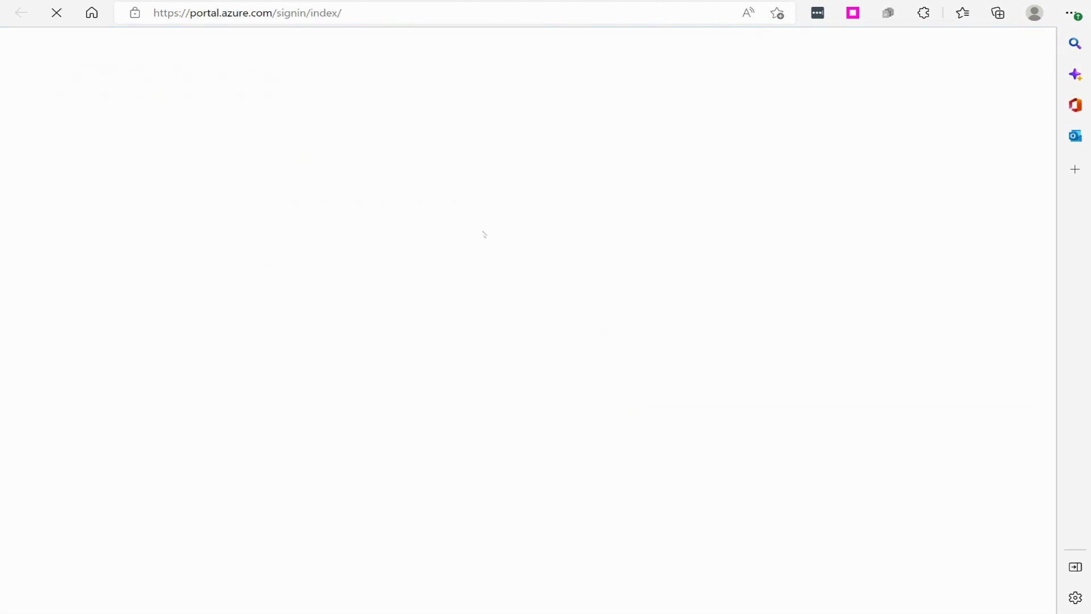
{"action": "left_click", "coordinate": [20, 45]}
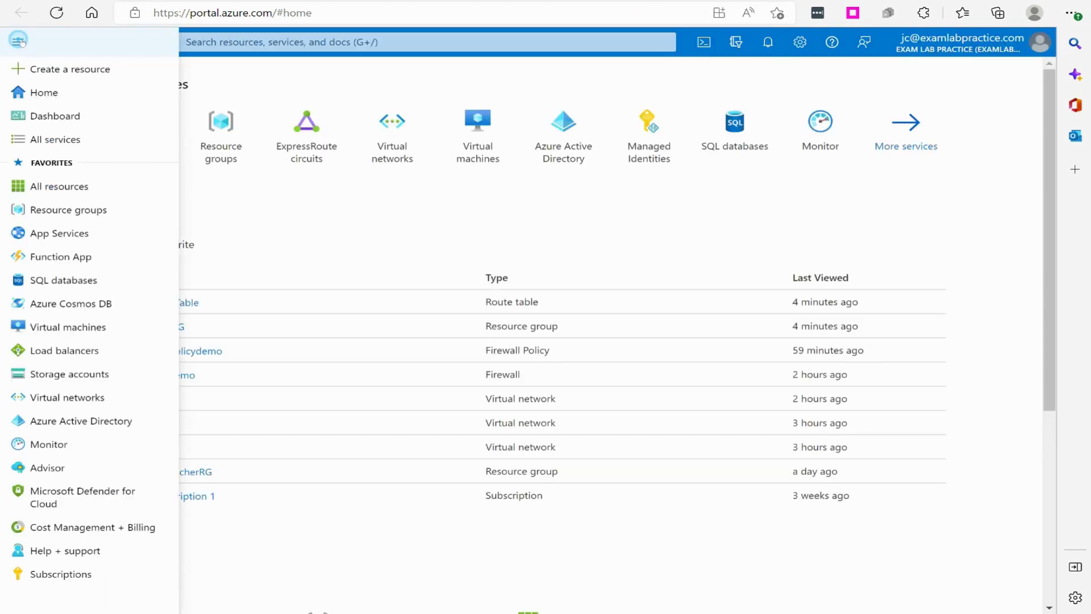
{"action": "left_click", "coordinate": [68, 210]}
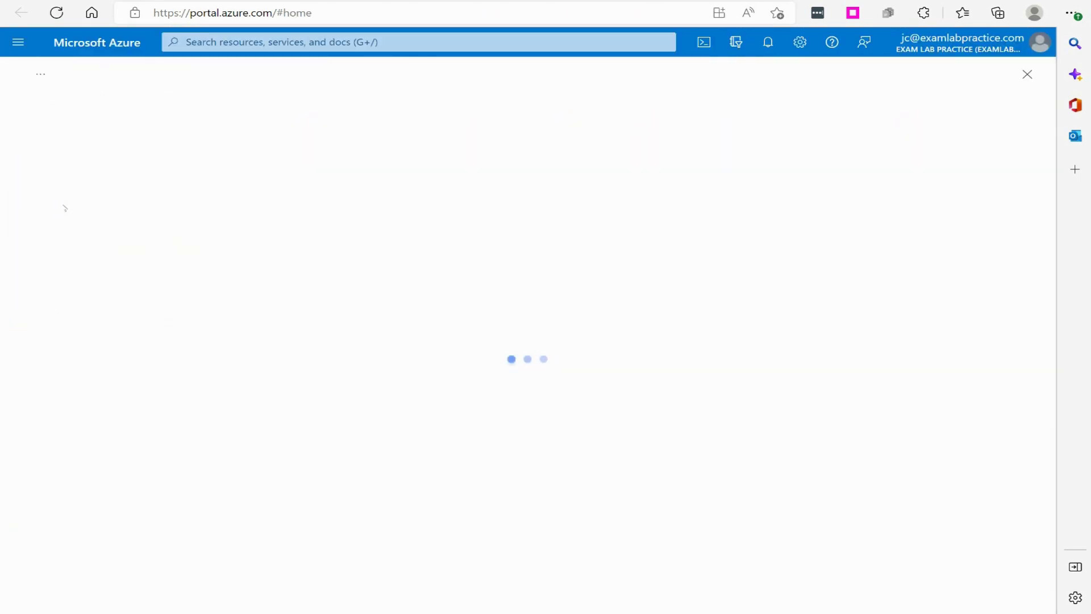
{"action": "left_click", "coordinate": [82, 291]}
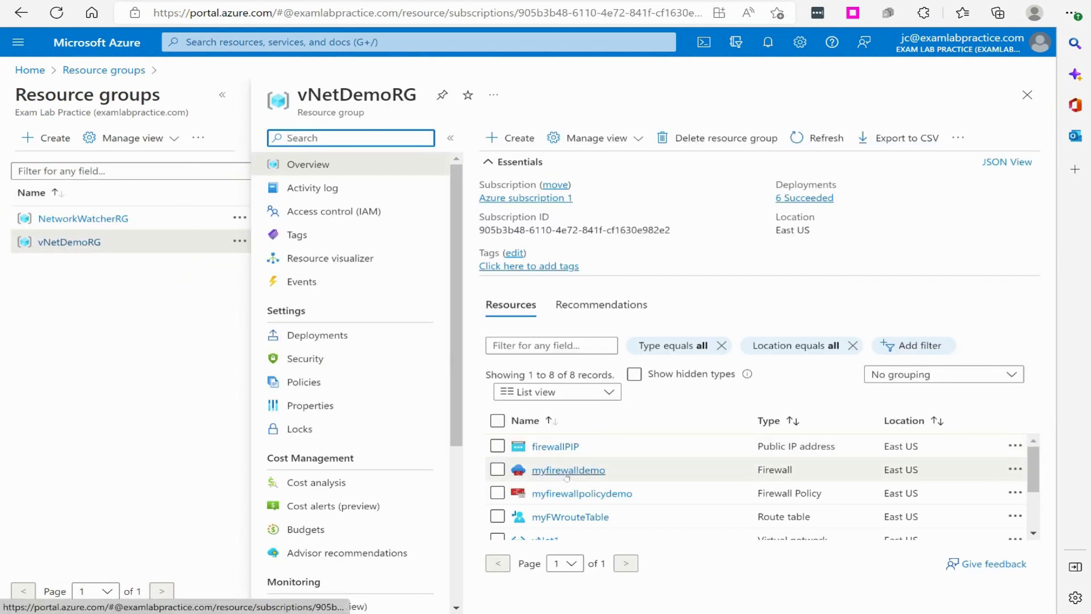
{"action": "left_click", "coordinate": [567, 475]}
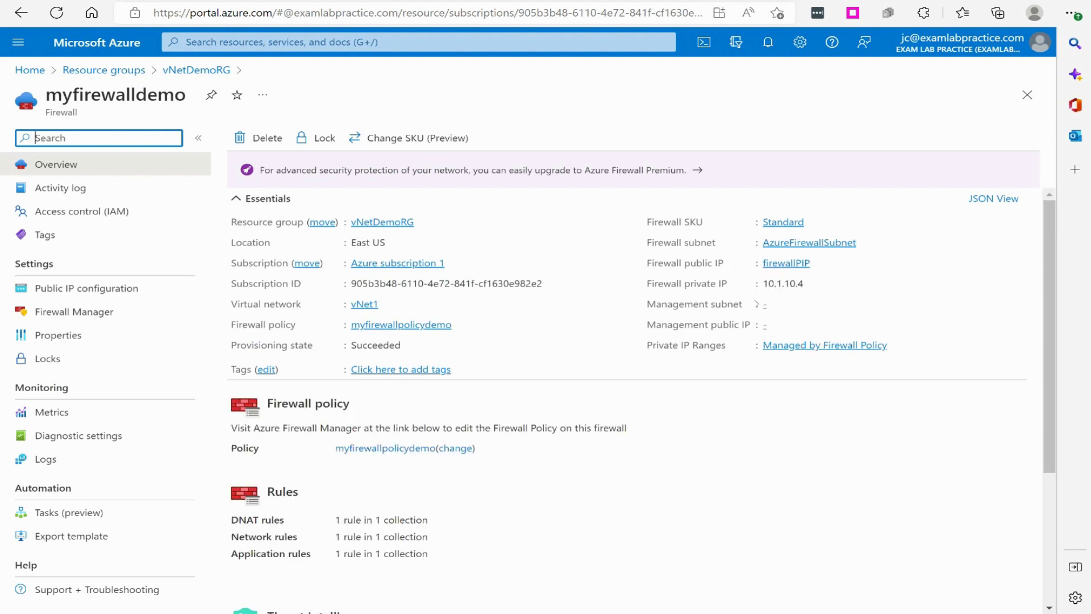
{"action": "left_click", "coordinate": [813, 284]}
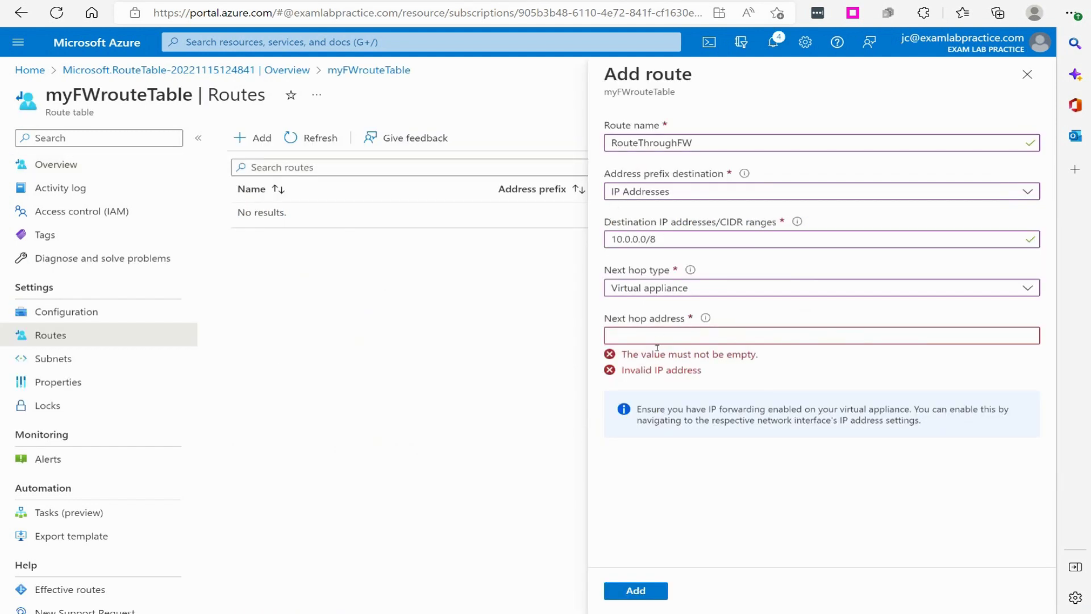
Back in the route form, set the next hop address to 10.1.10.4 and add the route
{"action": "left_click", "coordinate": [698, 339]}
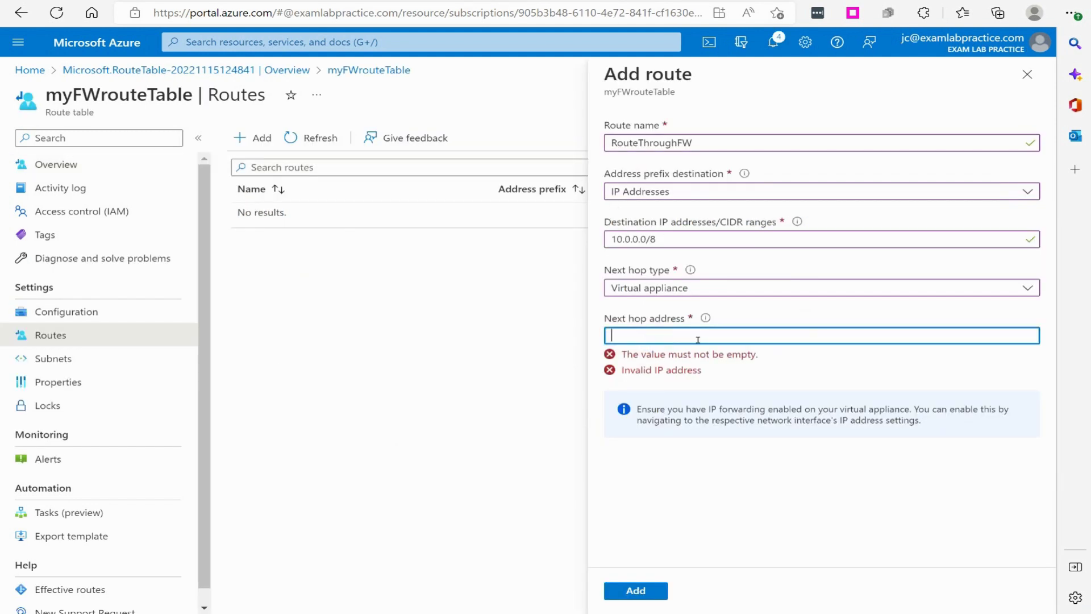
{"action": "key", "text": "ctrl+v"}
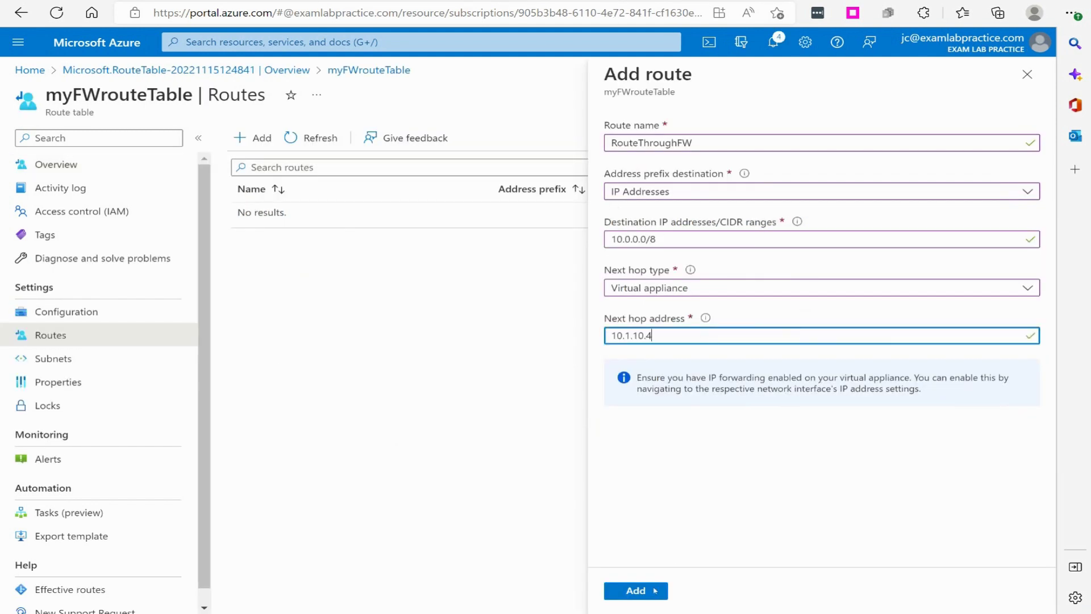
{"action": "left_click", "coordinate": [655, 591]}
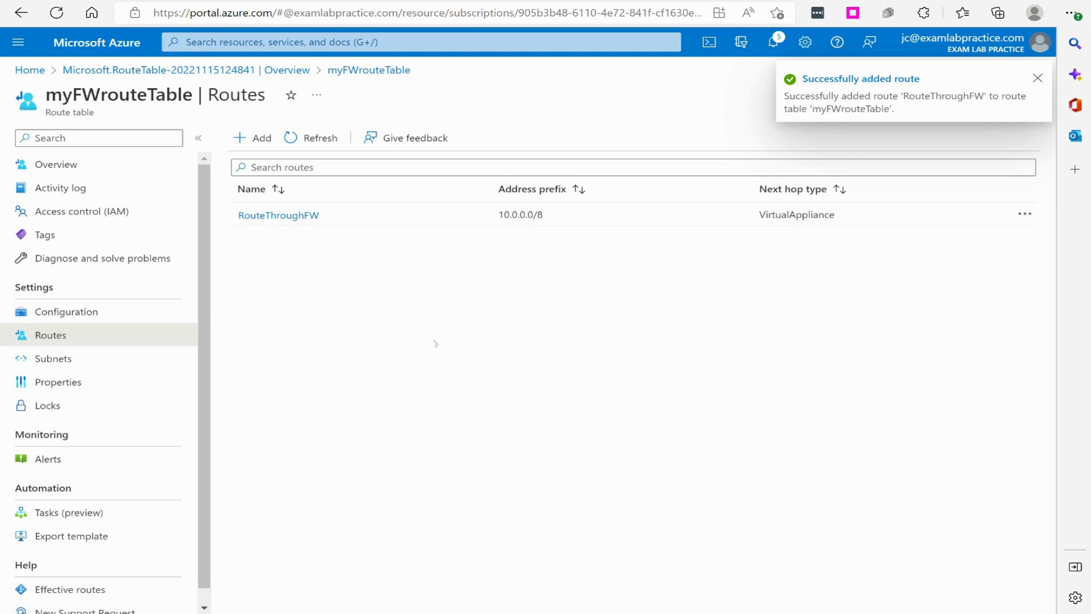
Open the route table's subnet associations and associate Subnet1A of virtual network vNet1 with myFWrouteTable
{"action": "left_click", "coordinate": [53, 358]}
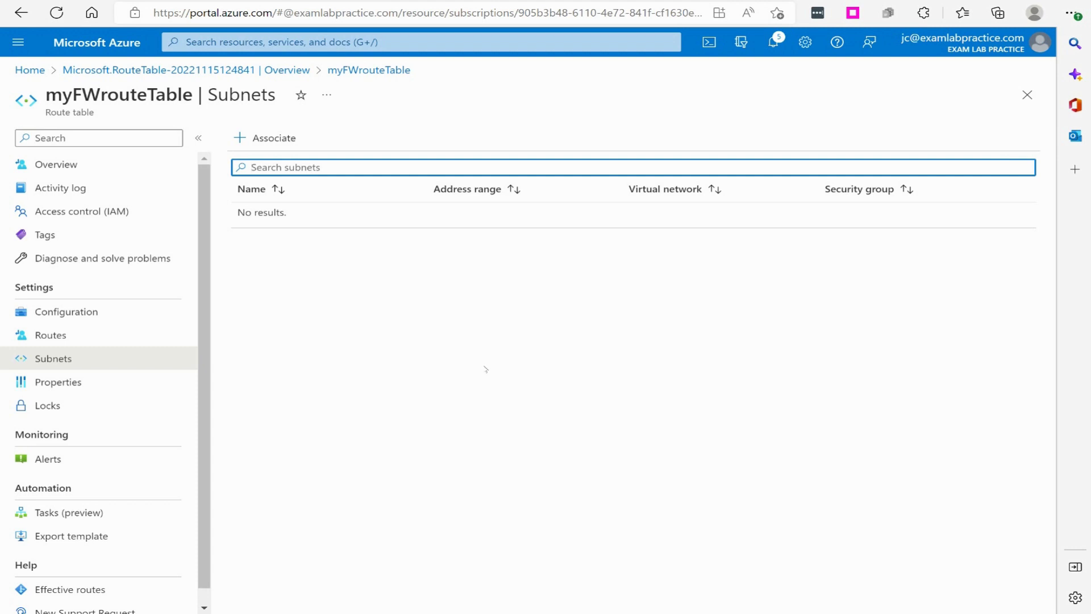
{"action": "left_click", "coordinate": [281, 138]}
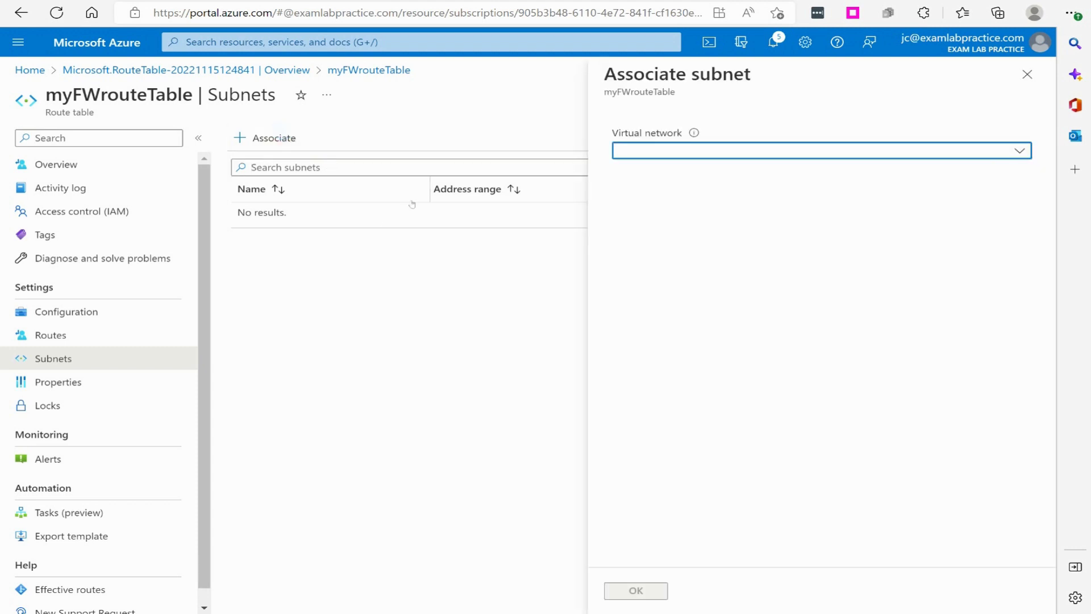
{"action": "left_click", "coordinate": [705, 149]}
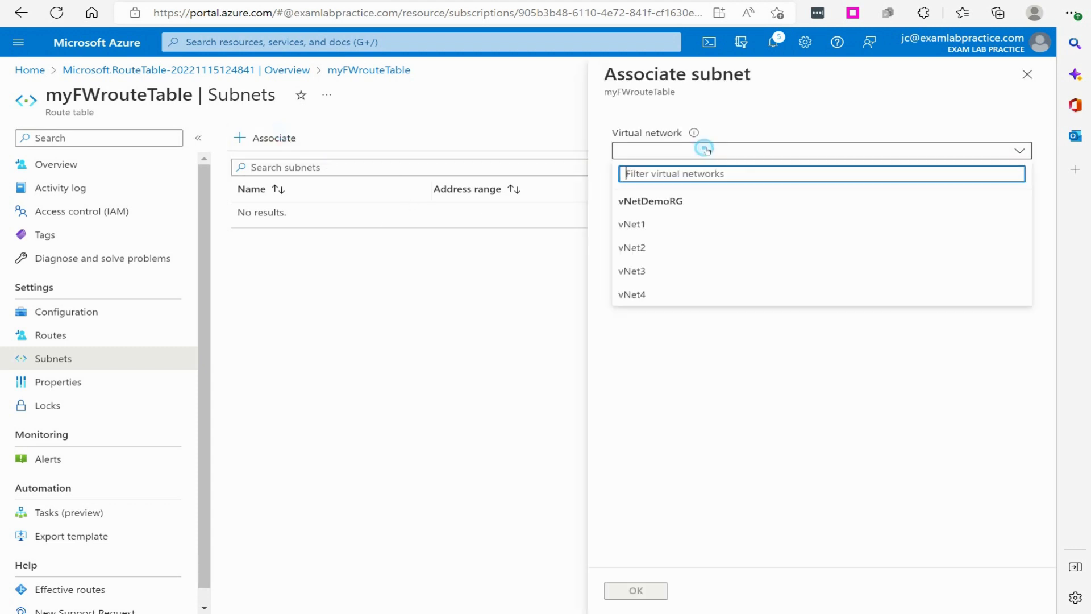
{"action": "left_click", "coordinate": [664, 224]}
{"action": "left_click", "coordinate": [660, 200]}
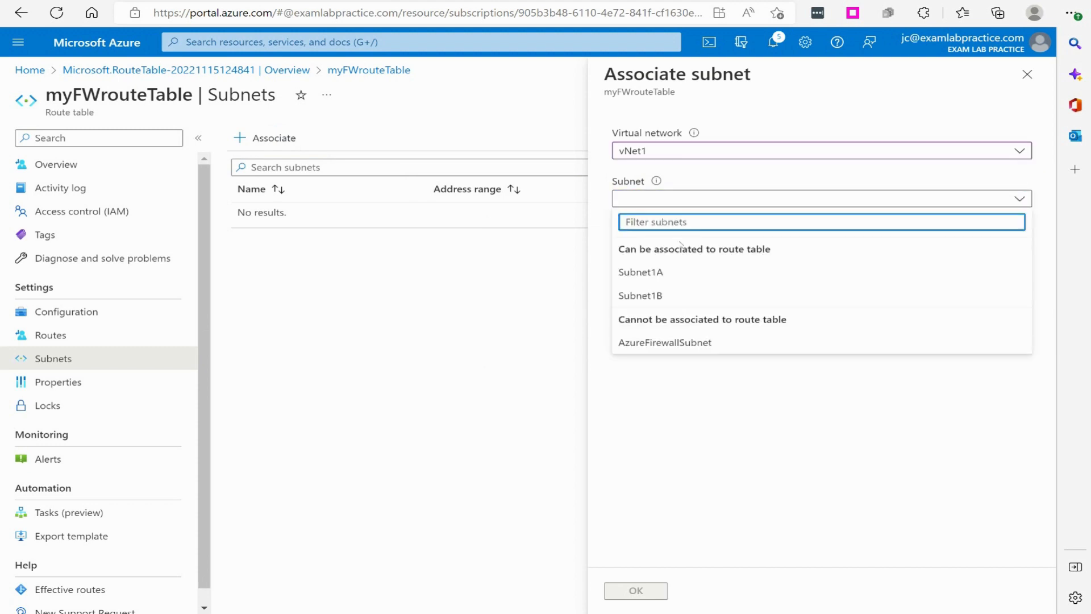
{"action": "left_click", "coordinate": [682, 272]}
{"action": "left_click", "coordinate": [635, 590]}
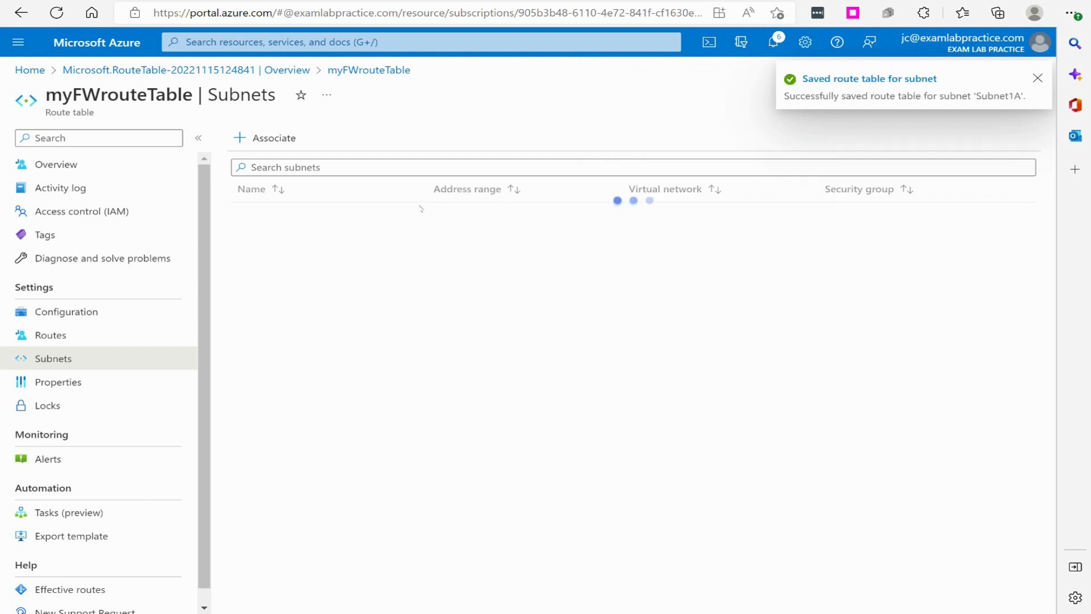
Associate Subnet1B of virtual network vNet1 with the route table
{"action": "left_click", "coordinate": [261, 136]}
{"action": "left_click", "coordinate": [638, 151]}
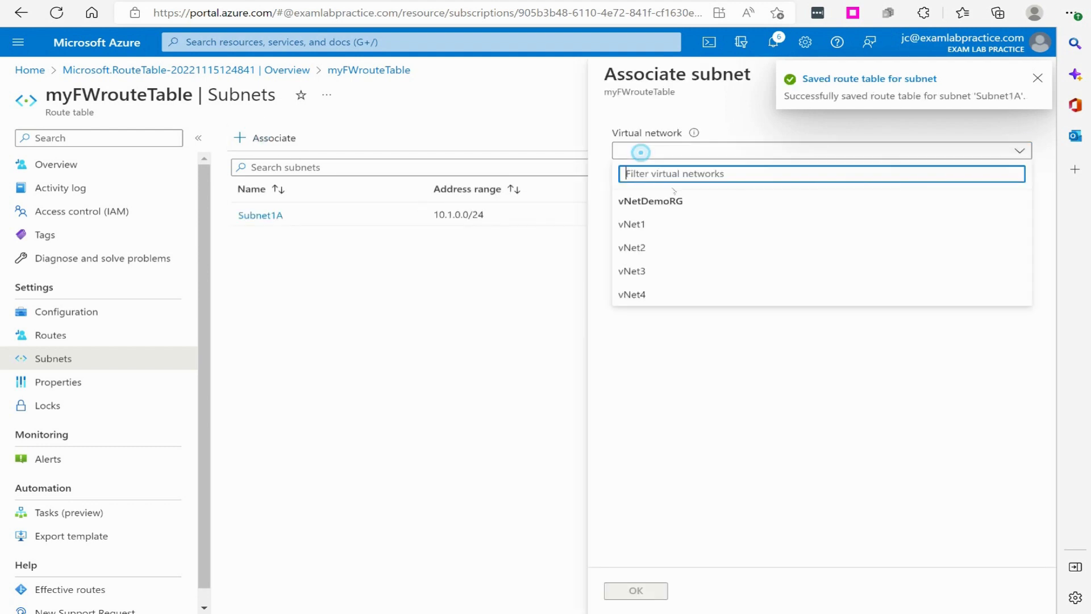
{"action": "left_click", "coordinate": [652, 223]}
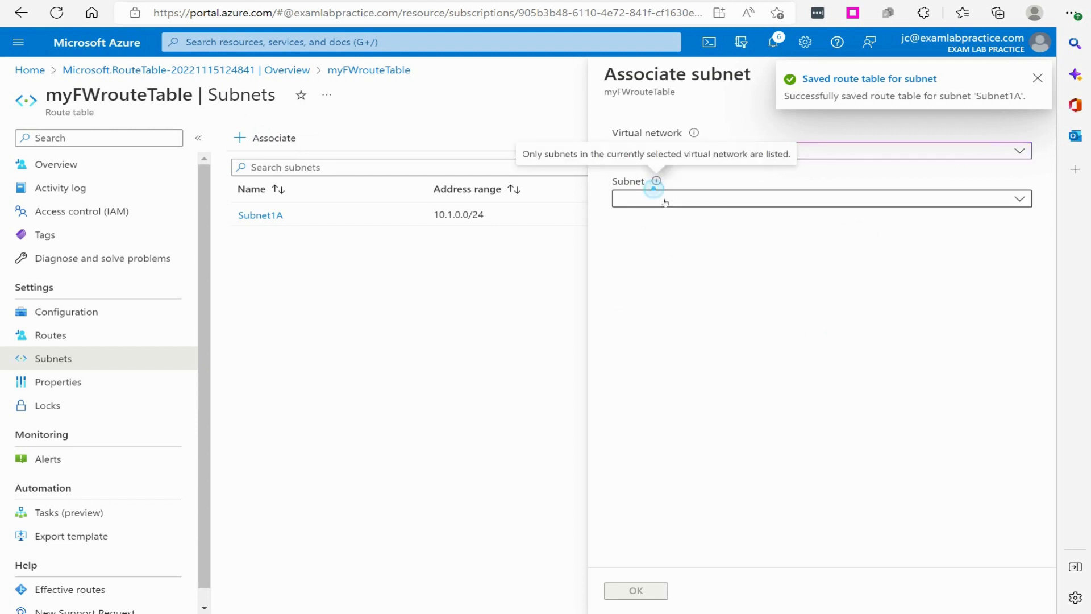
{"action": "left_click", "coordinate": [657, 198]}
{"action": "left_click", "coordinate": [671, 273]}
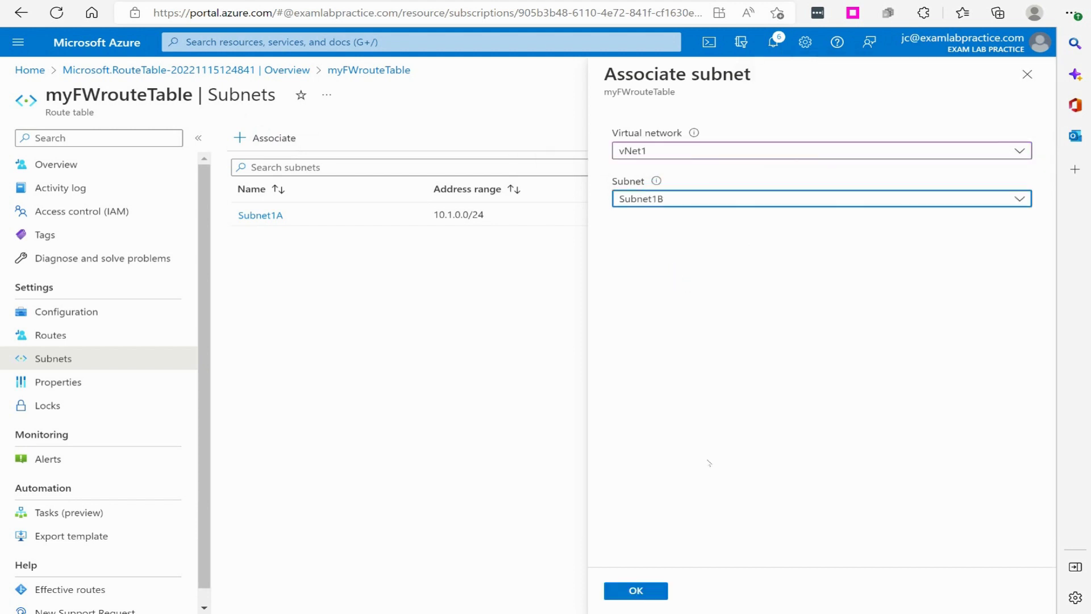
{"action": "left_click", "coordinate": [635, 590]}
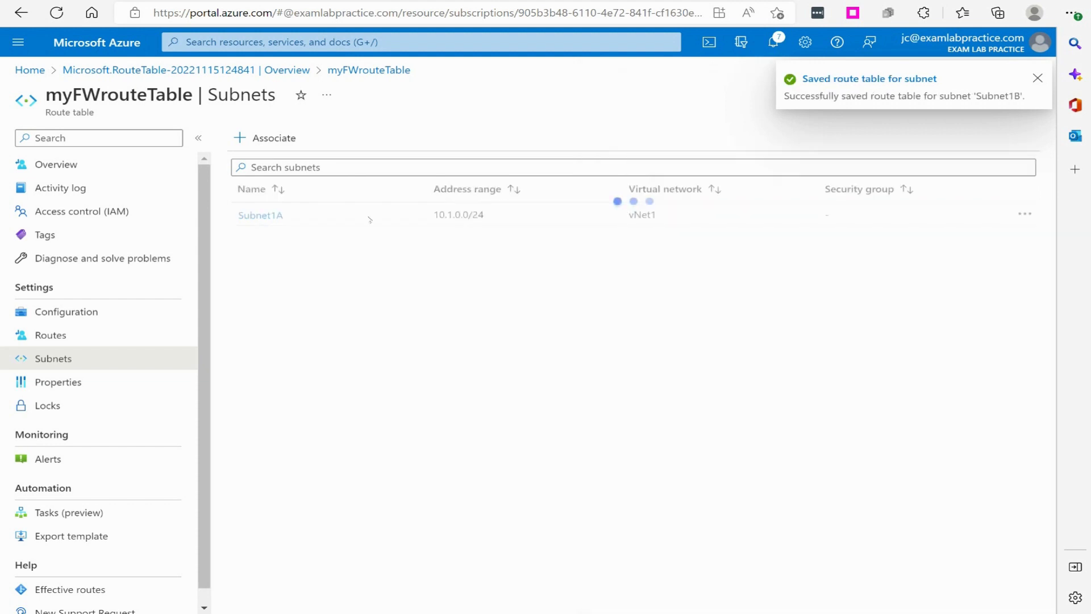
Associate Subnet2A of virtual network vNet2 with the route table
{"action": "left_click", "coordinate": [266, 138]}
{"action": "left_click", "coordinate": [679, 151]}
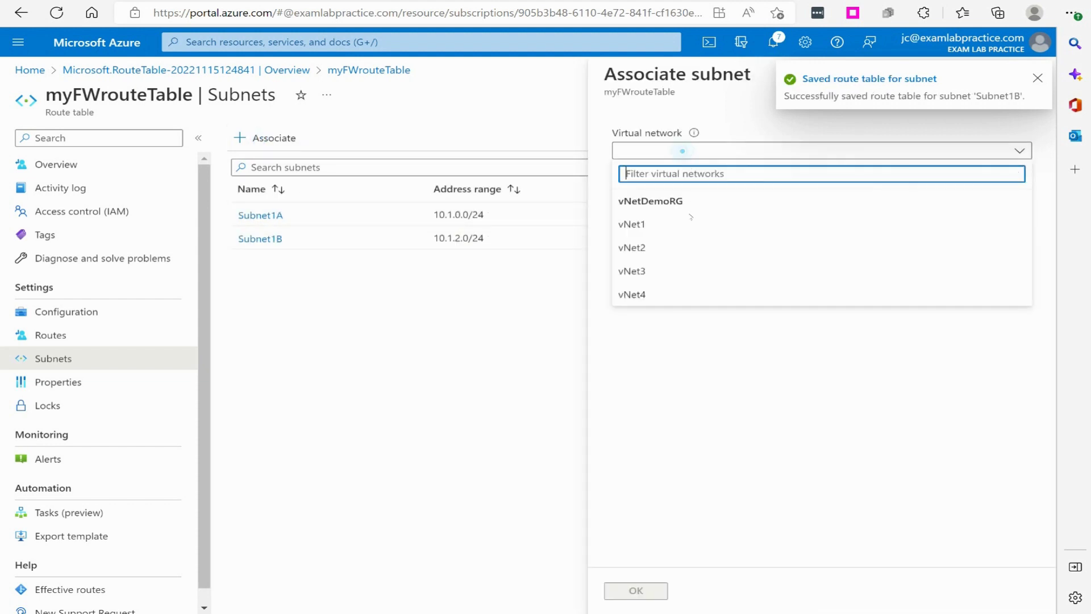
{"action": "left_click", "coordinate": [676, 246]}
{"action": "left_click", "coordinate": [653, 198]}
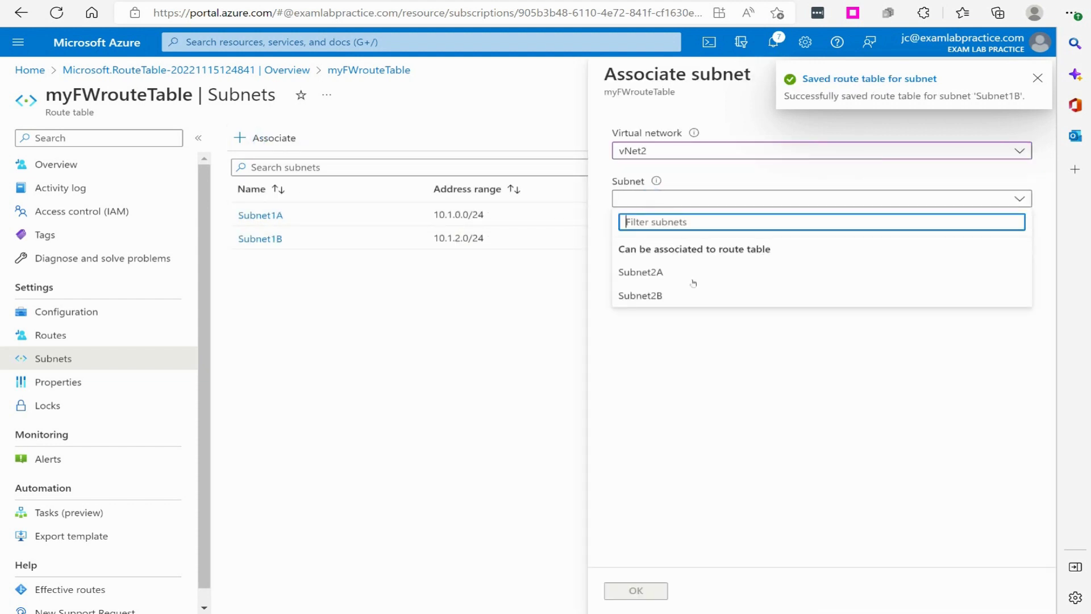
{"action": "left_click", "coordinate": [659, 272]}
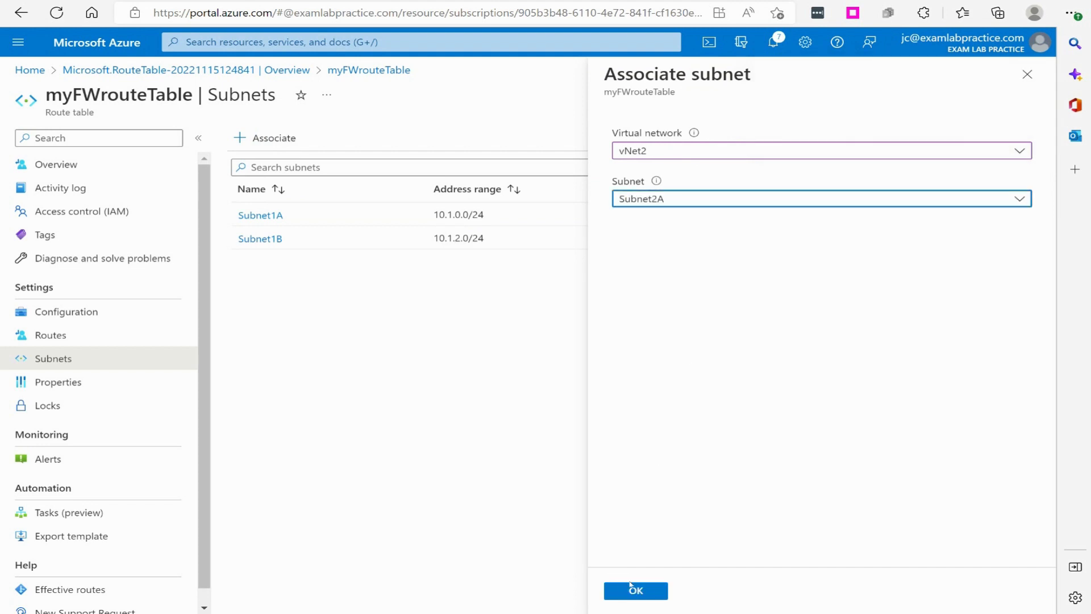
{"action": "left_click", "coordinate": [632, 589]}
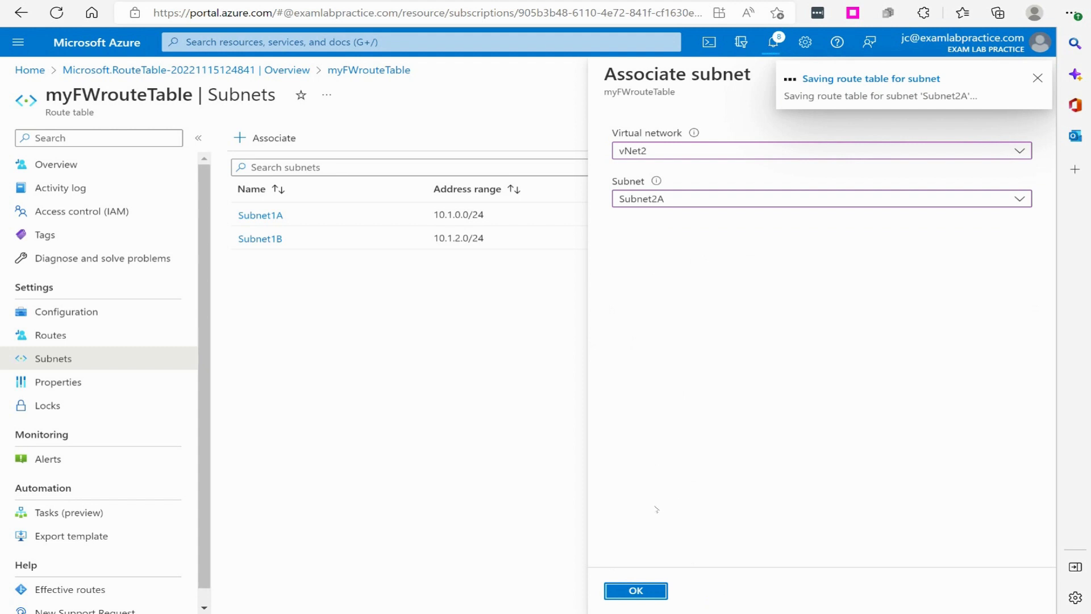
Associate Subnet2B of virtual network vNet2 with the route table
{"action": "left_click", "coordinate": [266, 138]}
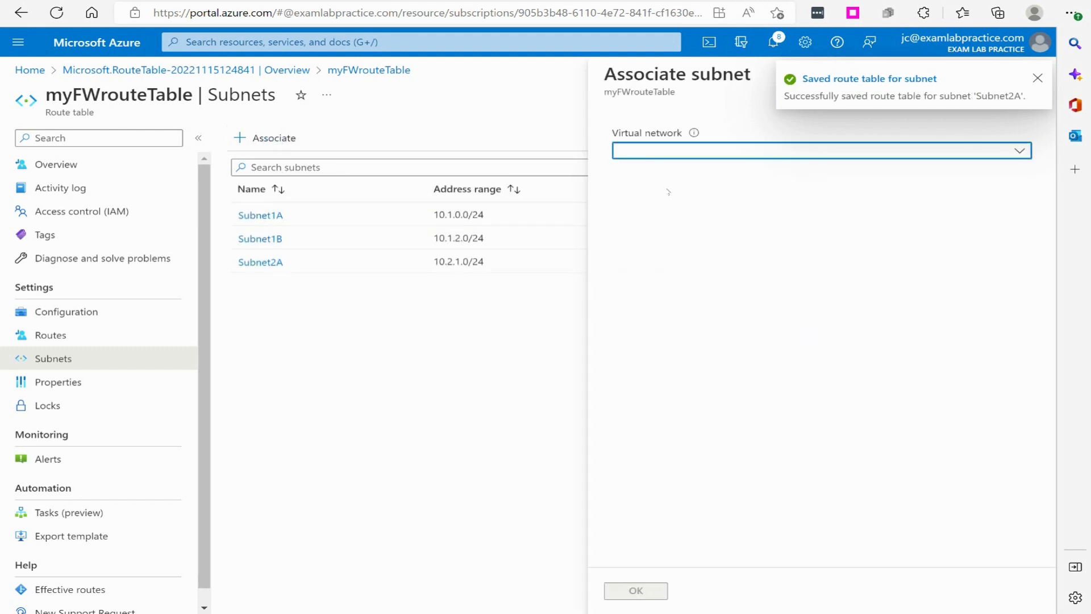
{"action": "left_click", "coordinate": [639, 151]}
{"action": "left_click", "coordinate": [636, 245]}
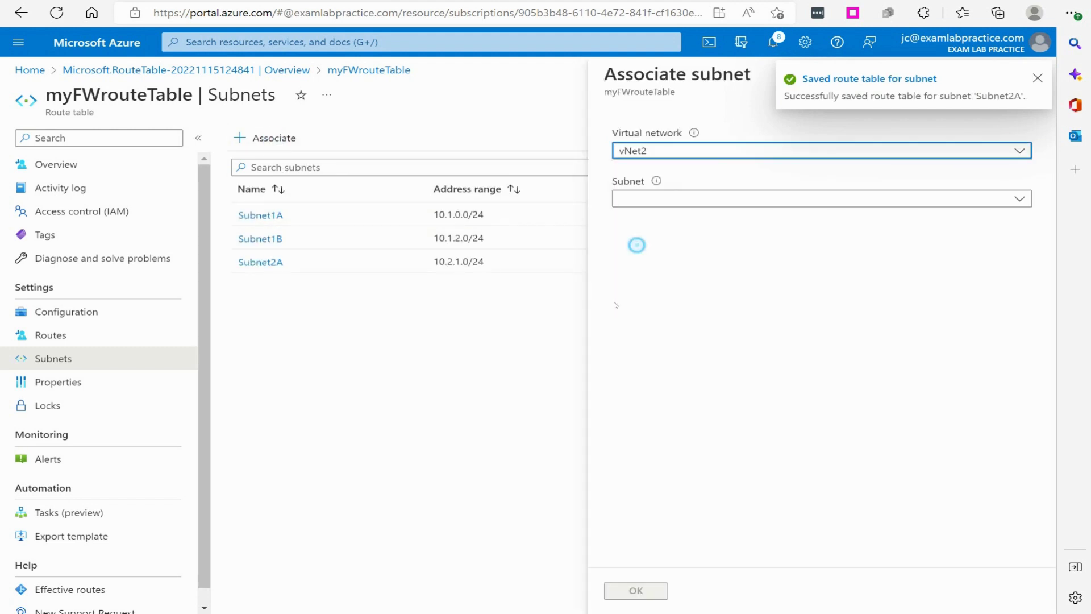
{"action": "left_click", "coordinate": [659, 199]}
{"action": "left_click", "coordinate": [638, 387]}
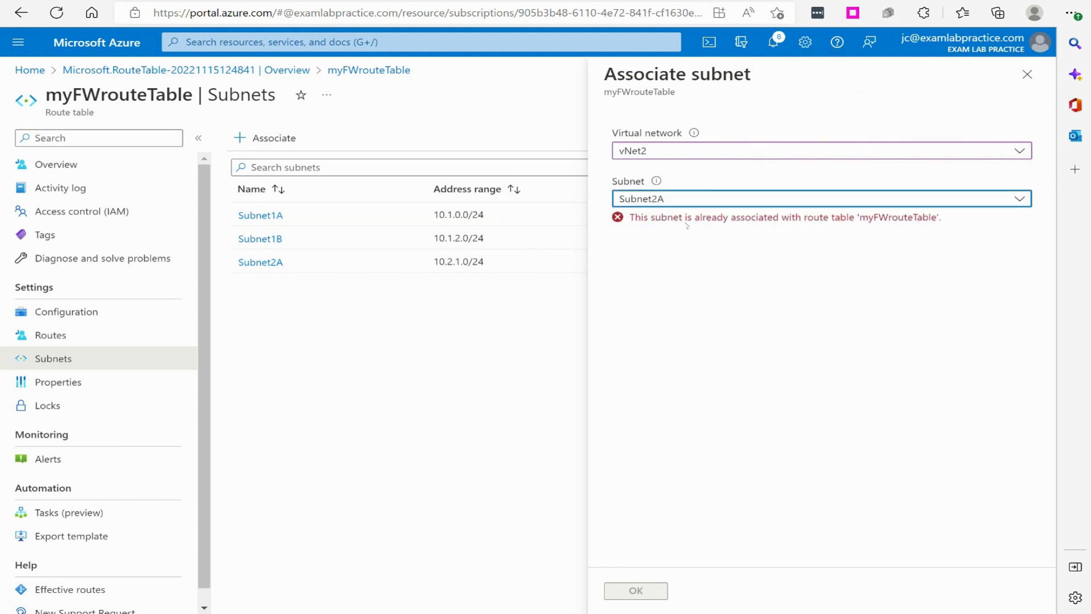
{"action": "left_click", "coordinate": [719, 198]}
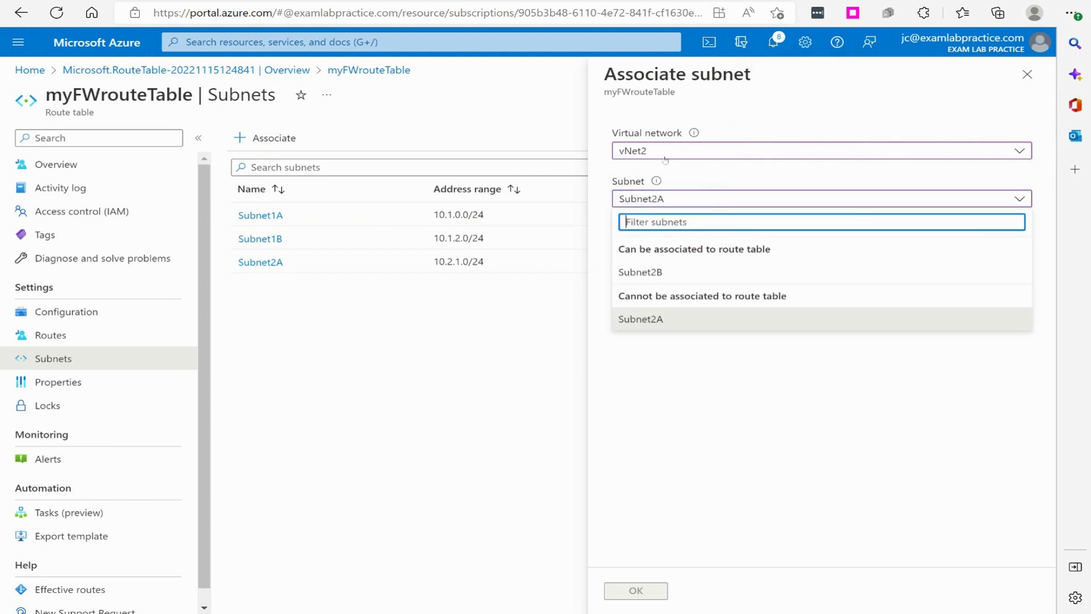
{"action": "left_click", "coordinate": [672, 274]}
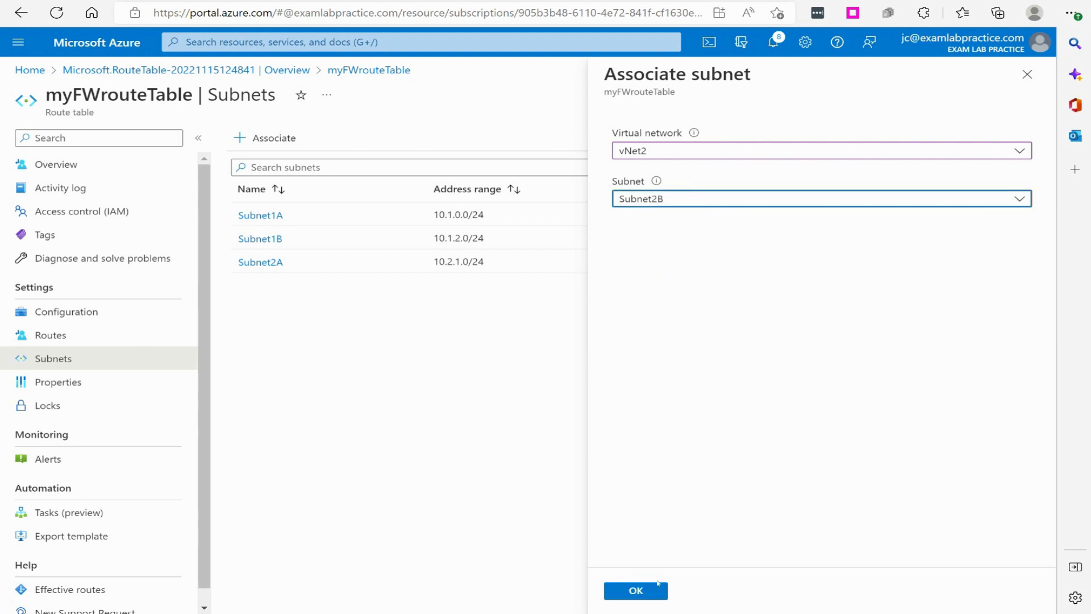
{"action": "left_click", "coordinate": [652, 588]}
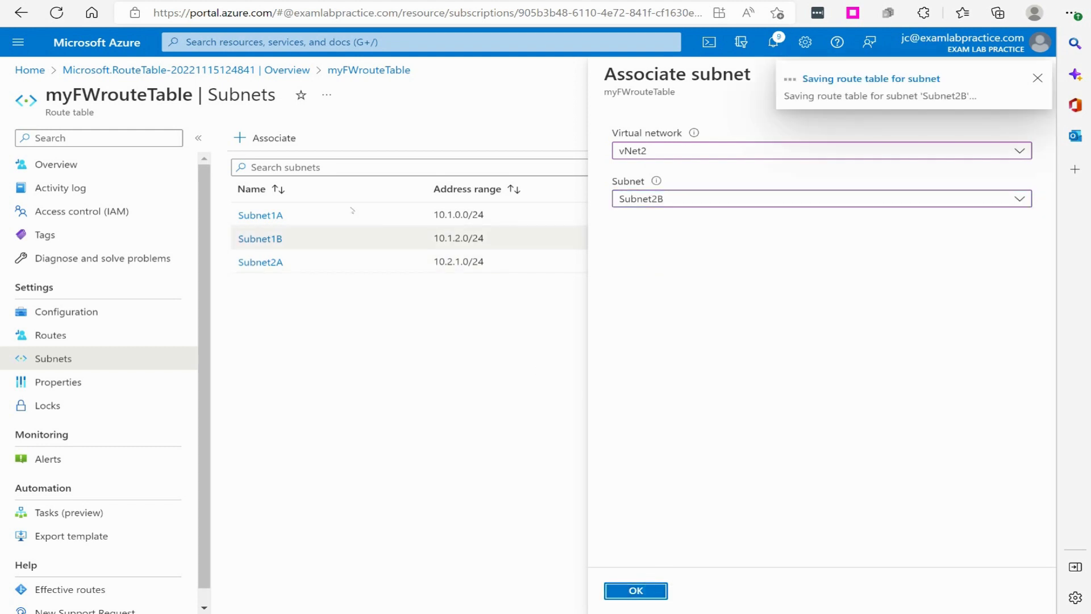
Associate Subnet3A of virtual network vNet3 with the route table
{"action": "left_click", "coordinate": [272, 146]}
{"action": "left_click", "coordinate": [715, 154]}
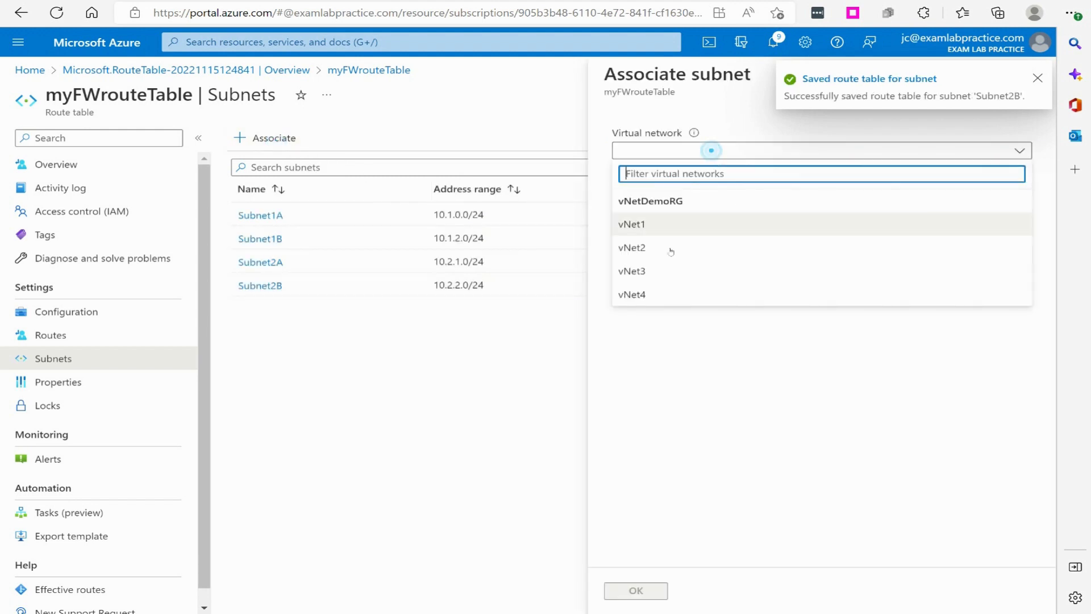
{"action": "left_click", "coordinate": [654, 270]}
{"action": "left_click", "coordinate": [669, 200]}
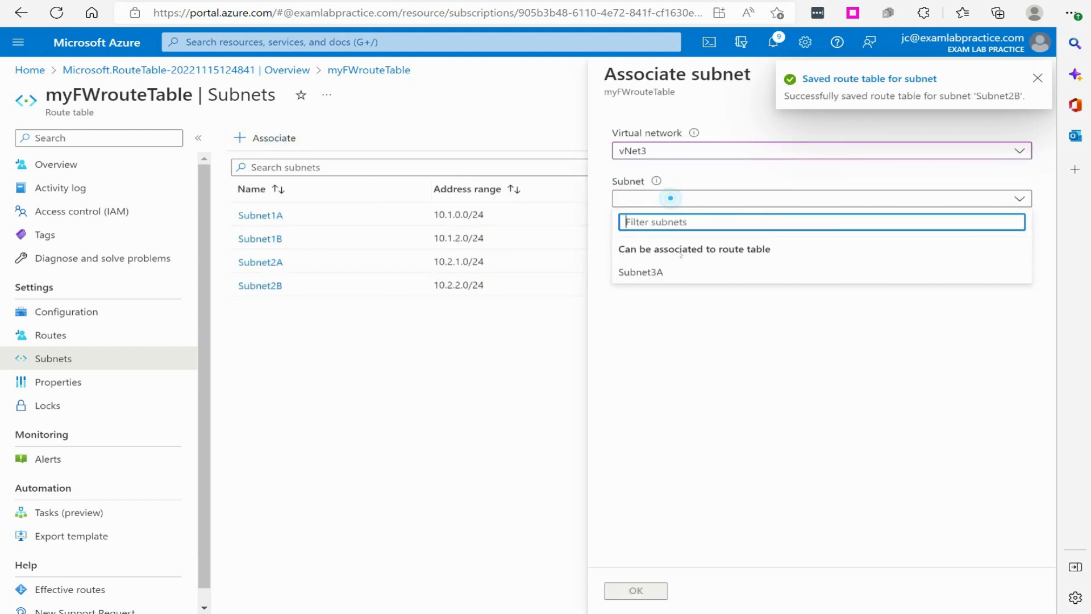
{"action": "left_click", "coordinate": [674, 271]}
{"action": "left_click", "coordinate": [646, 592]}
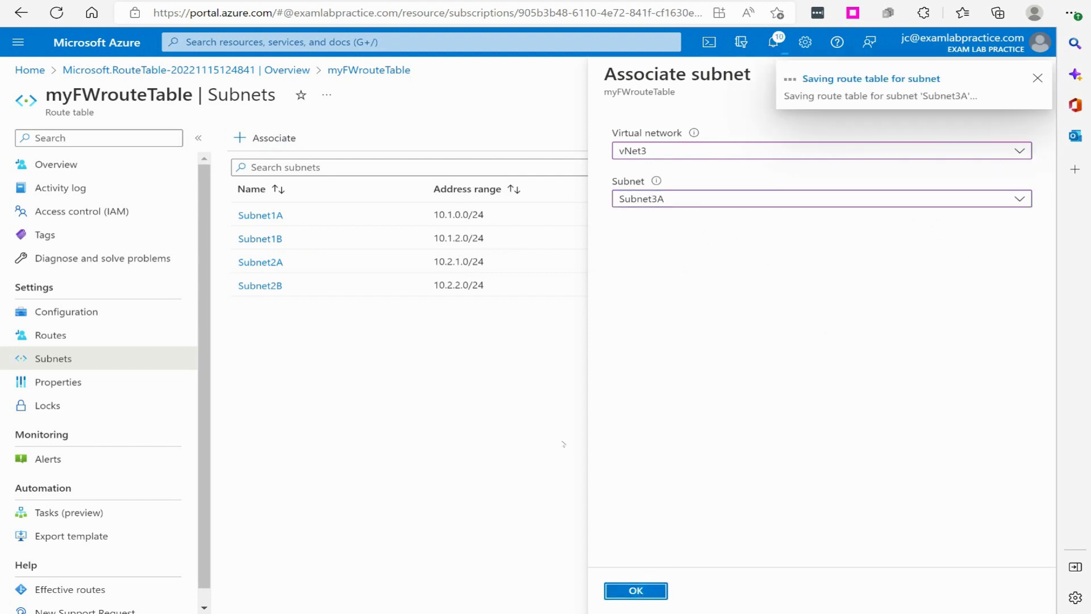
Associate Subnet4A of virtual network vNet4 with the route table
{"action": "left_click", "coordinate": [267, 138]}
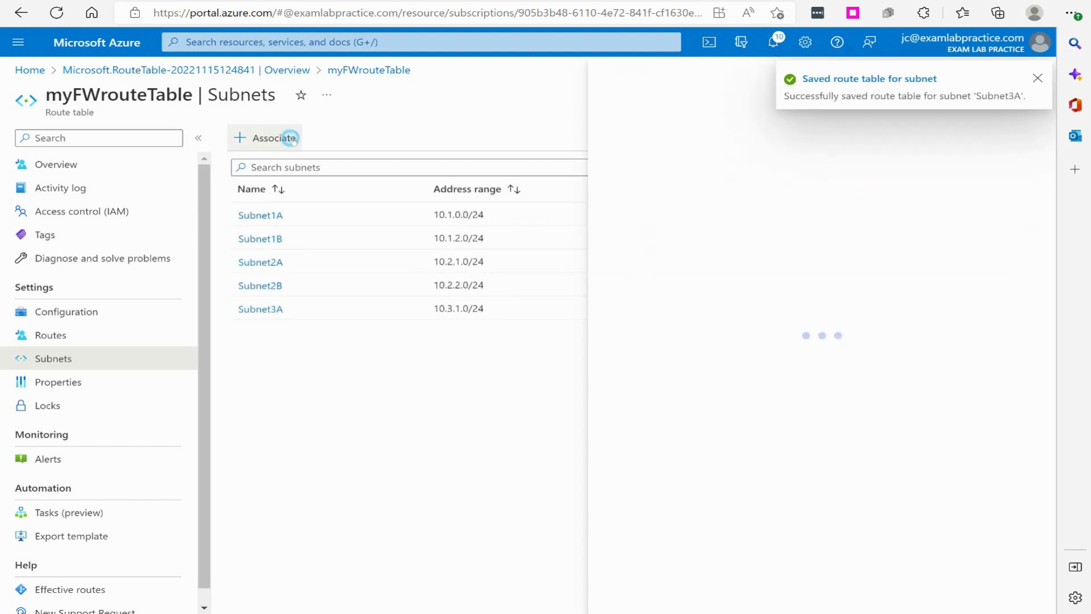
{"action": "left_click", "coordinate": [689, 150]}
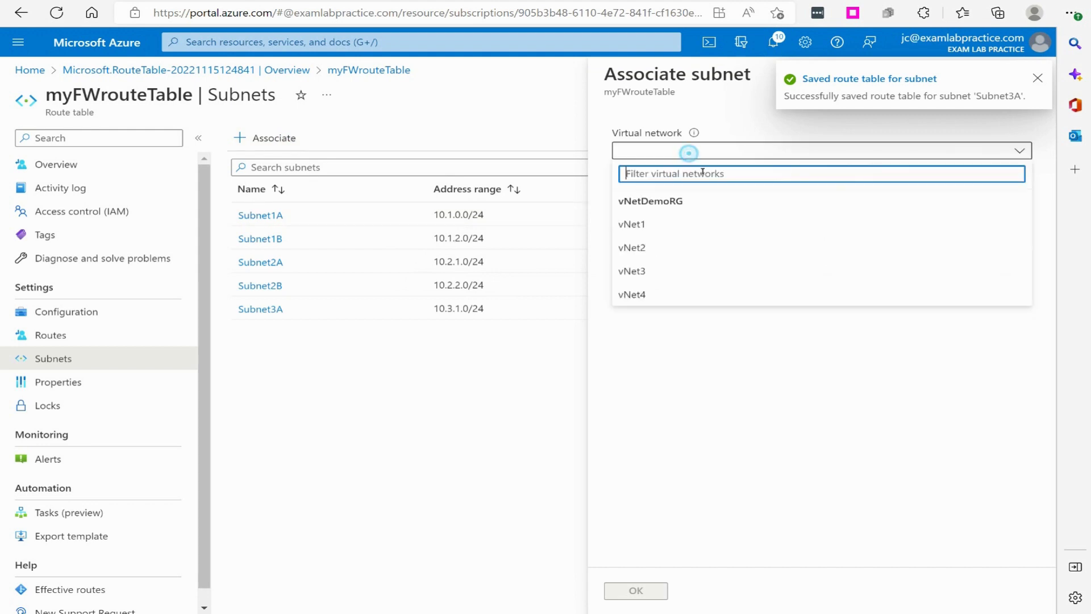
{"action": "left_click", "coordinate": [674, 295]}
{"action": "left_click", "coordinate": [691, 200]}
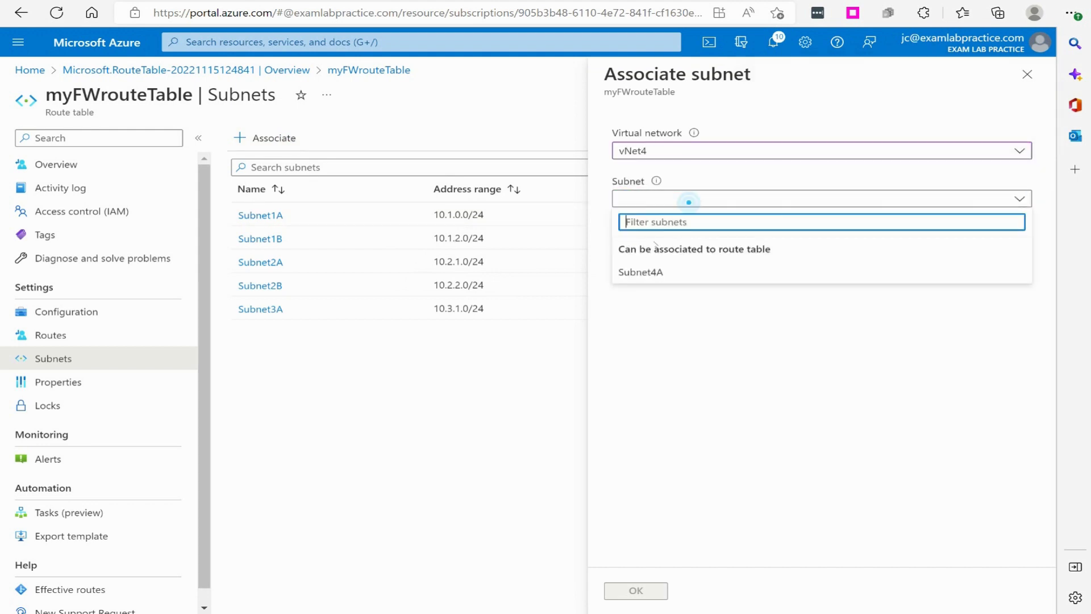
{"action": "left_click", "coordinate": [653, 270]}
{"action": "left_click", "coordinate": [636, 590]}
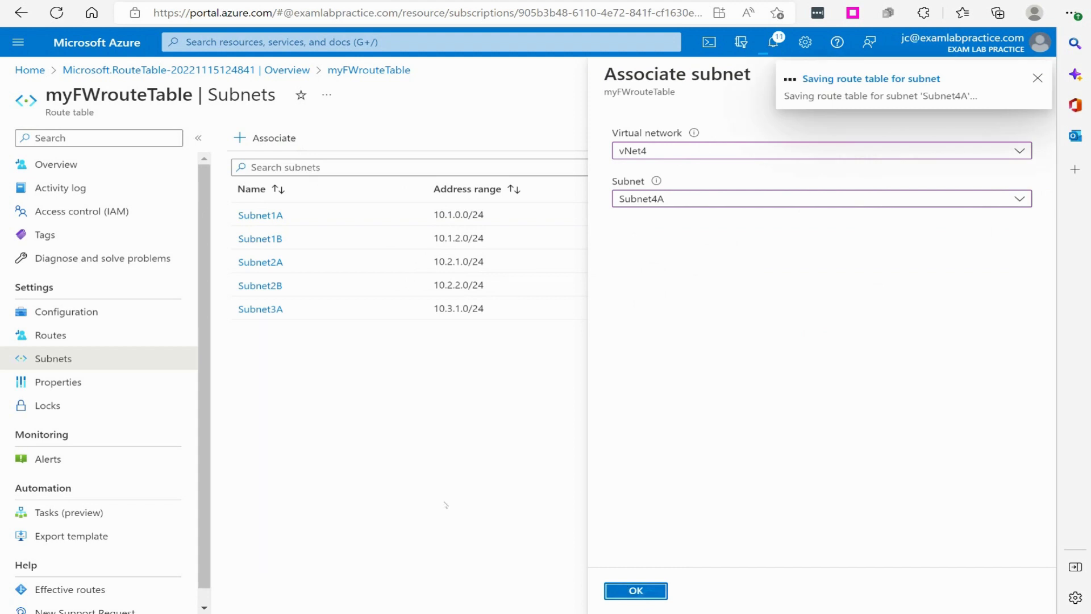